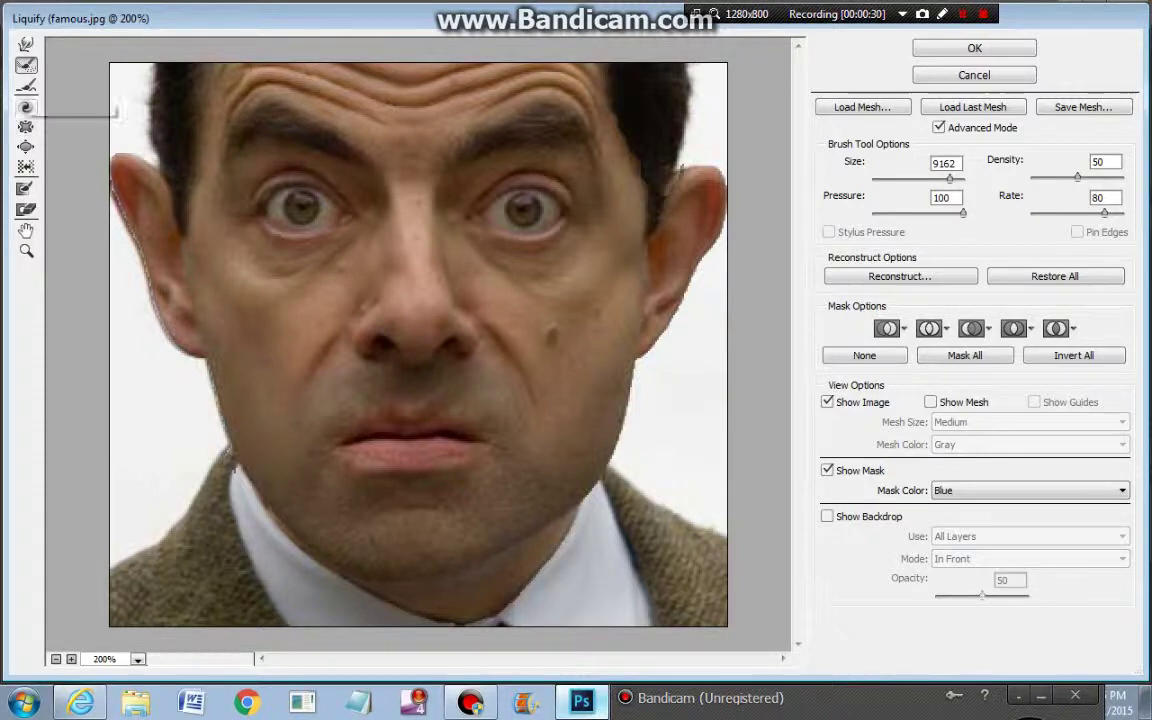
# Enlarge both eyes with the Bloat tool at brush size 64.
pyautogui.click(26, 147)
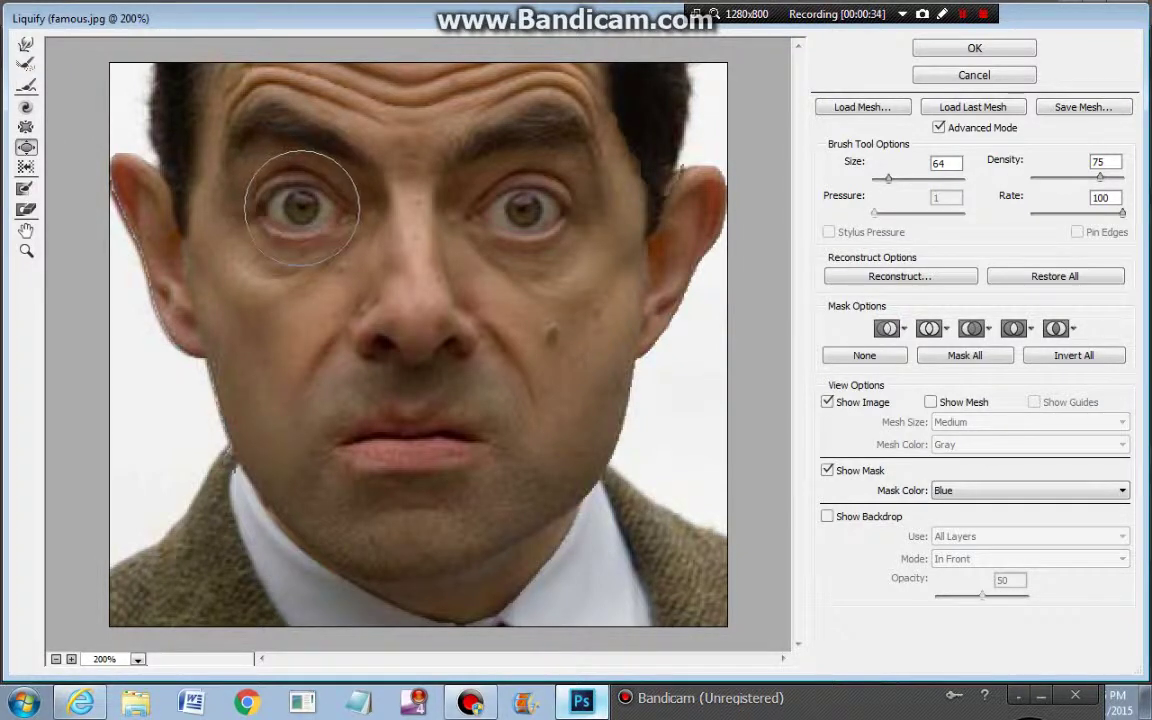
pyautogui.click(301, 207)
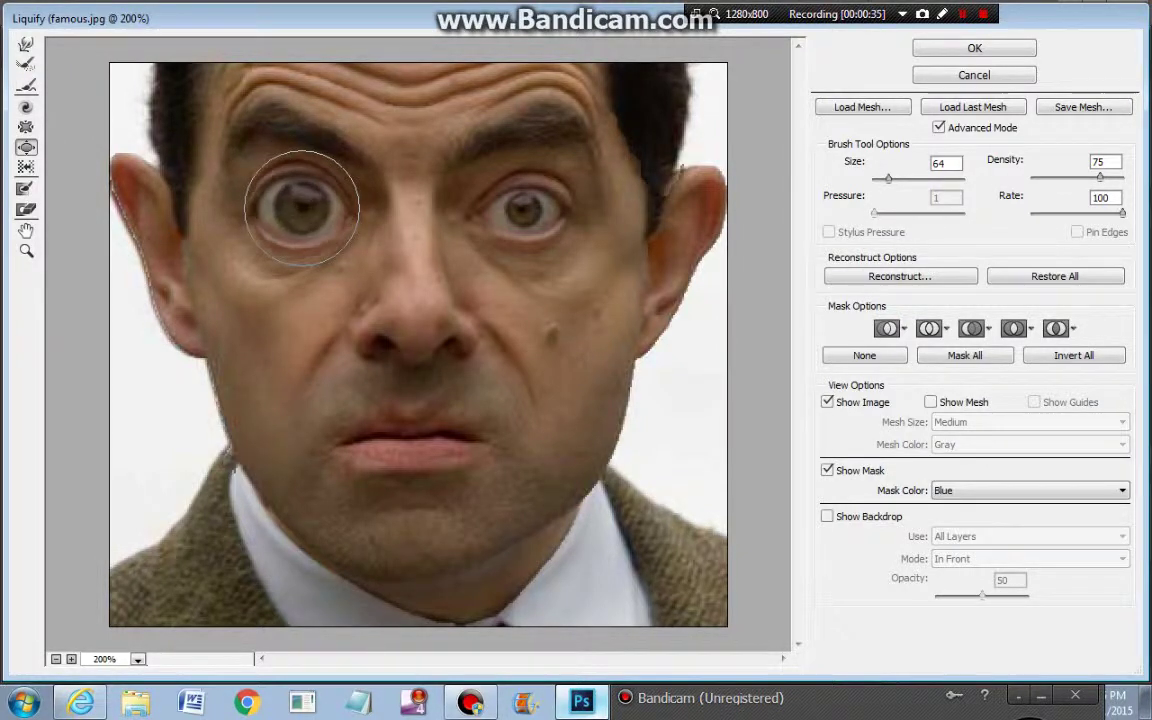
pyautogui.click(529, 208)
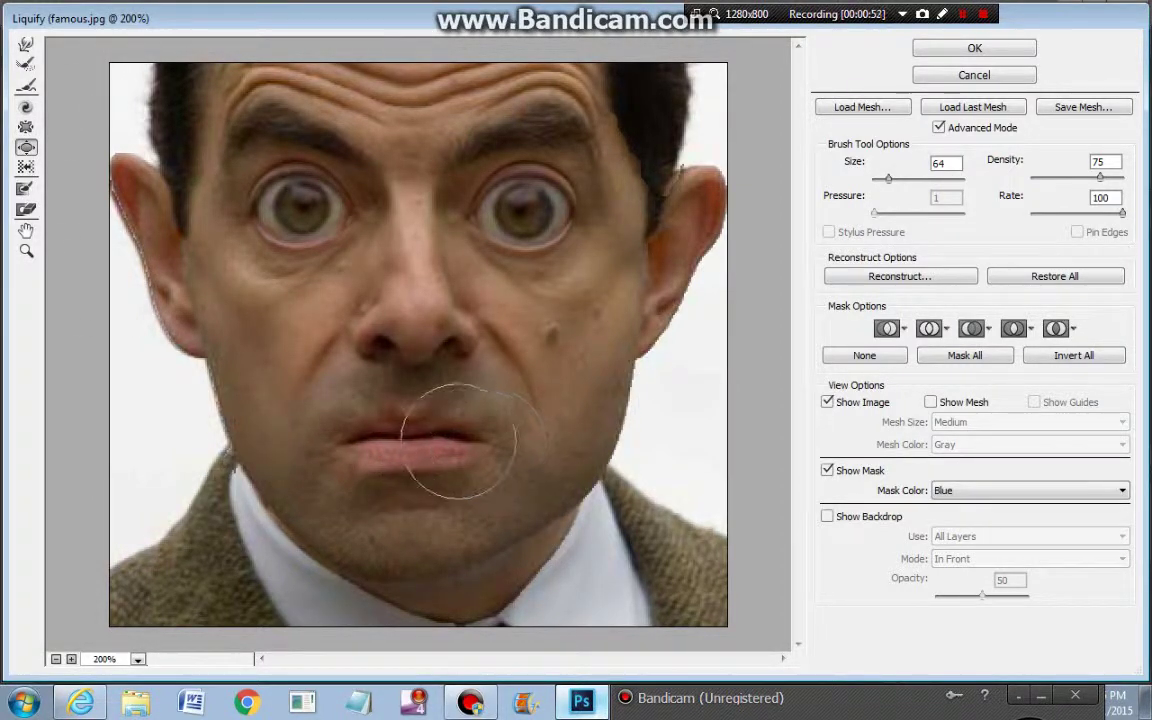
# Bloat the mouth, raising the brush size to 91, and restore the whole face with the Reconstruct tool.
pyautogui.click(354, 449)
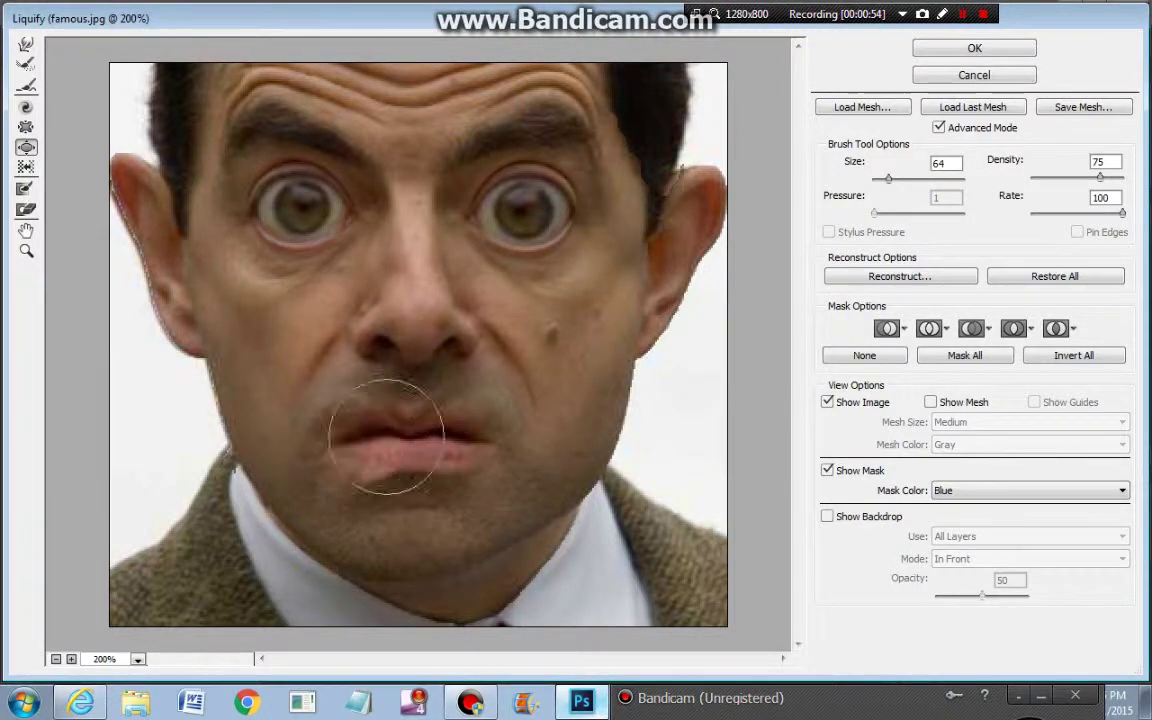
pyautogui.moveTo(406, 425)
pyautogui.mouseDown()
pyautogui.moveTo(411, 458)
pyautogui.moveTo(458, 458)
pyautogui.moveTo(437, 445)
pyautogui.moveTo(347, 442)
pyautogui.moveTo(399, 386)
pyautogui.moveTo(440, 410)
pyautogui.moveTo(452, 458)
pyautogui.moveTo(463, 458)
pyautogui.moveTo(339, 476)
pyautogui.moveTo(368, 432)
pyautogui.moveTo(437, 386)
pyautogui.moveTo(400, 360)
pyautogui.mouseUp()
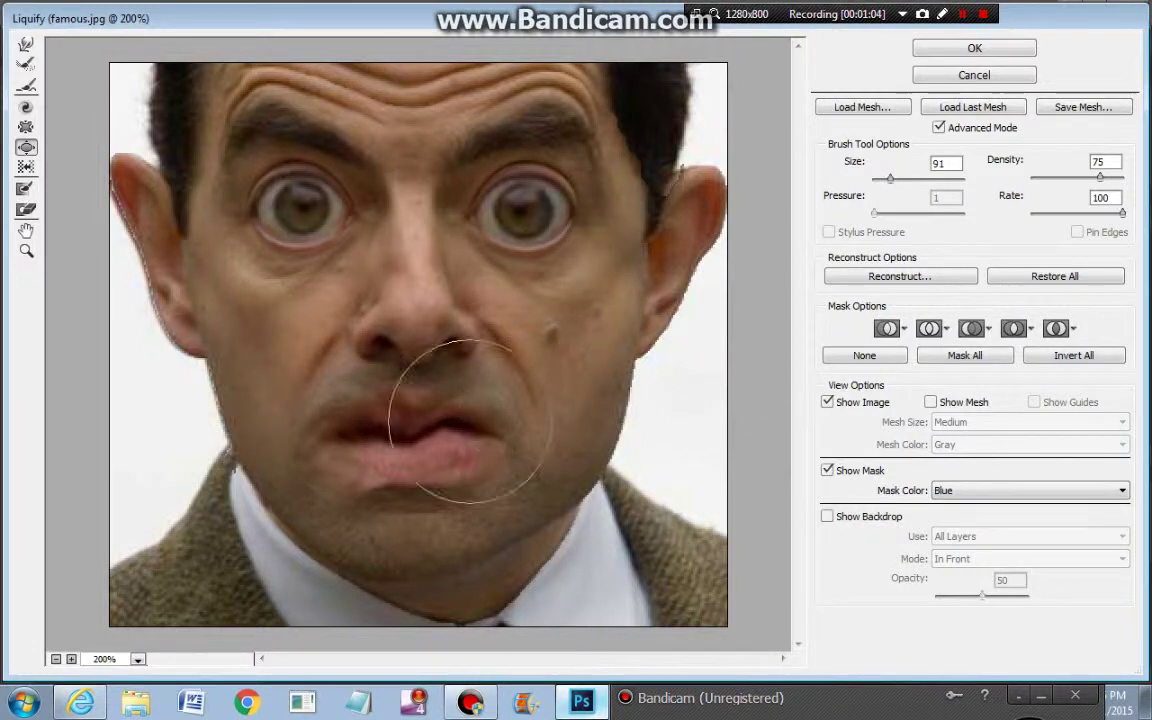
pyautogui.moveTo(476, 424)
pyautogui.mouseDown()
pyautogui.moveTo(380, 440)
pyautogui.moveTo(463, 411)
pyautogui.moveTo(522, 450)
pyautogui.moveTo(453, 442)
pyautogui.moveTo(468, 432)
pyautogui.moveTo(442, 447)
pyautogui.moveTo(410, 430)
pyautogui.mouseUp()
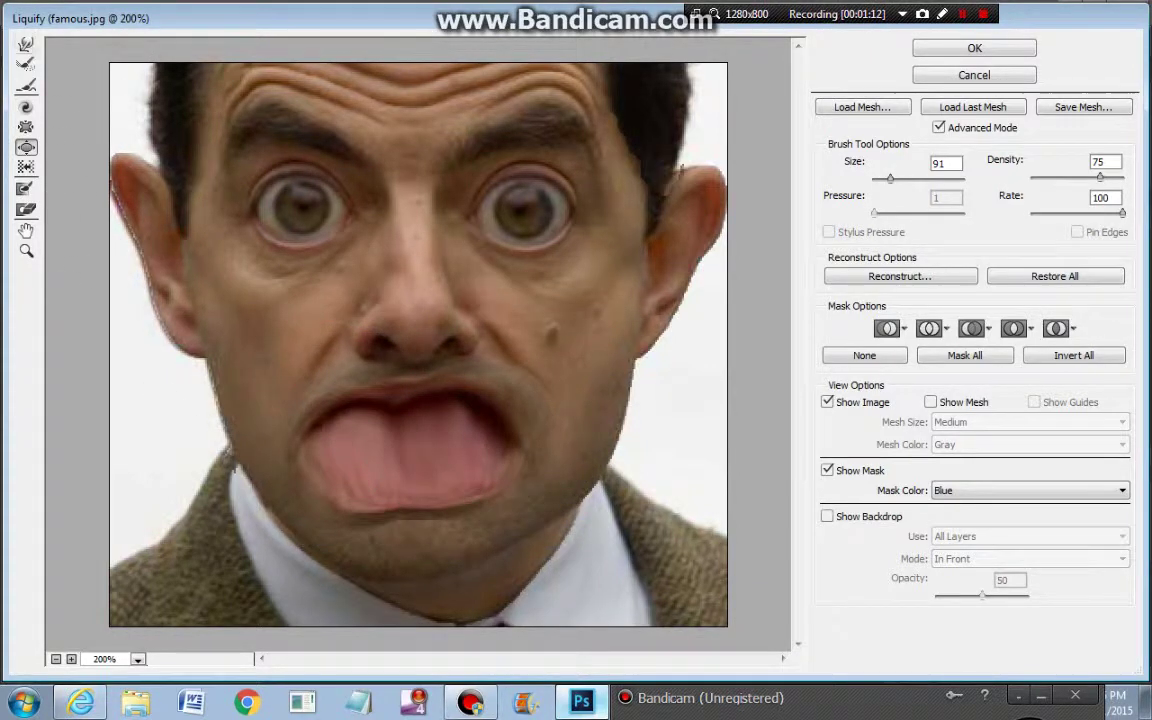
pyautogui.click(26, 64)
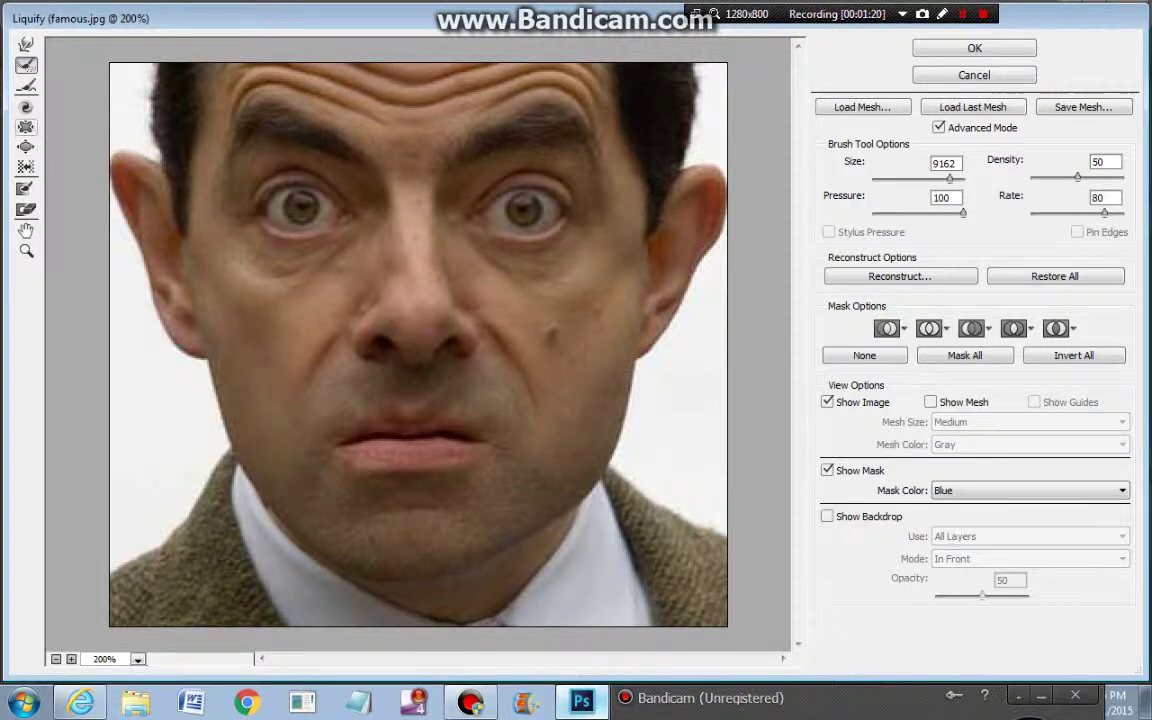
# Enlarge both eyes heavily with the Bloat tool at brush size 91.
pyautogui.click(26, 147)
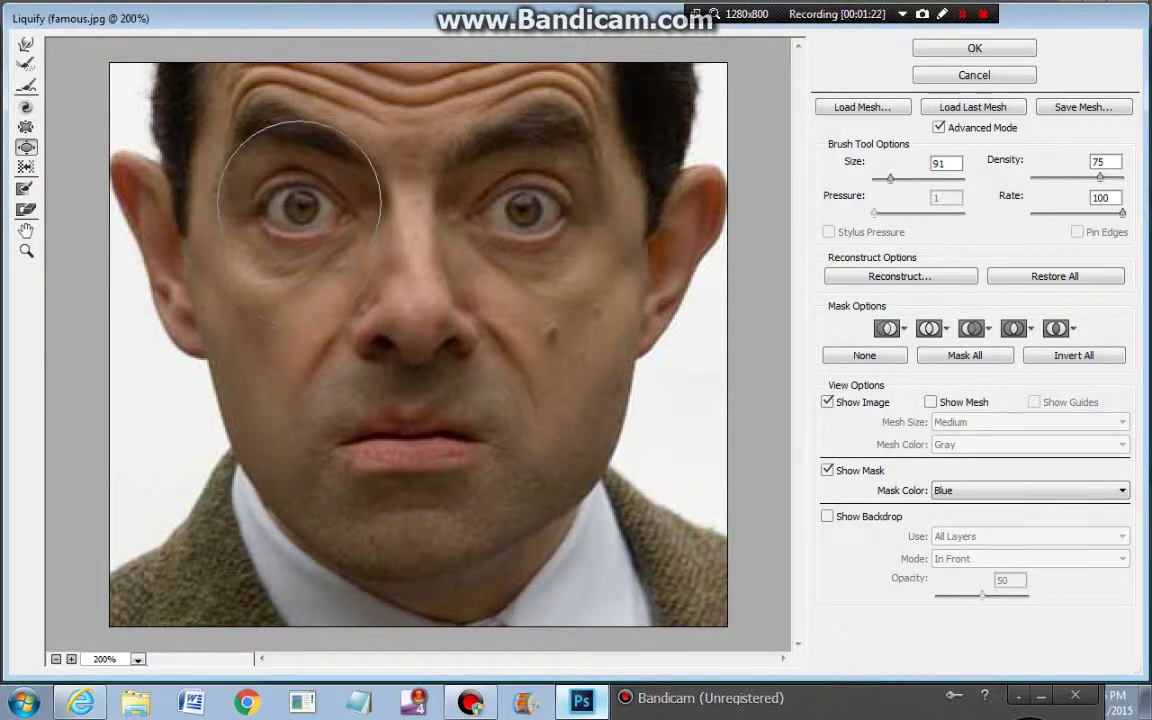
pyautogui.moveTo(303, 203); pyautogui.dragTo(304, 202)
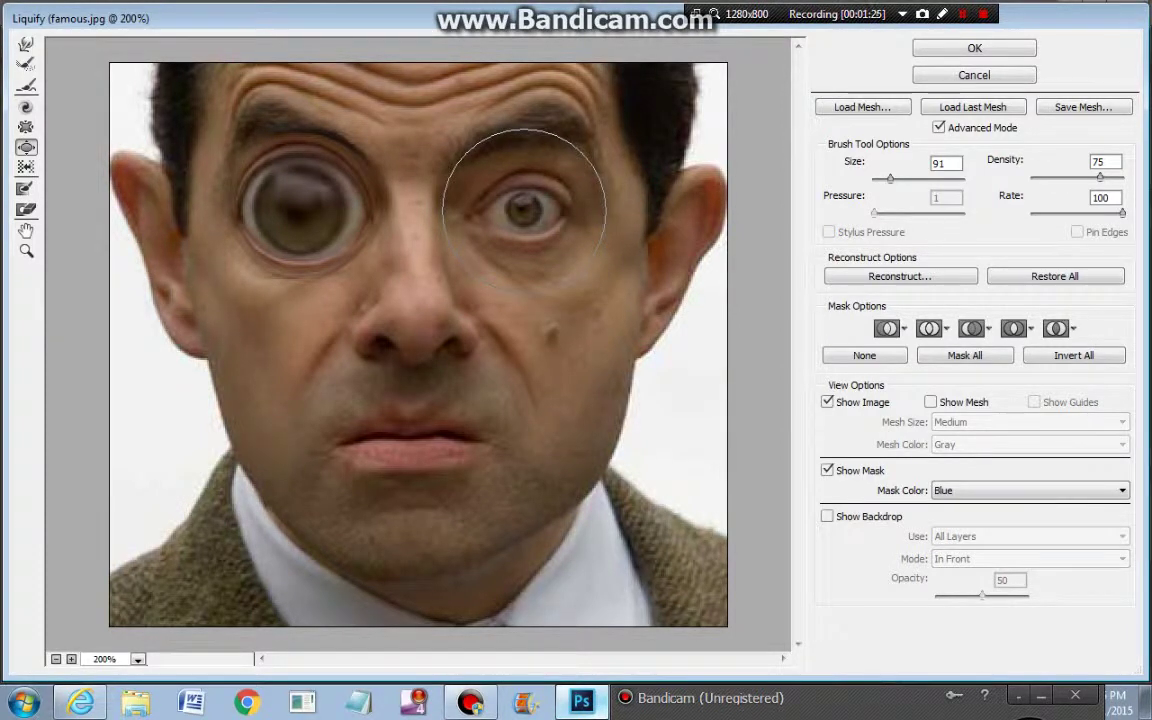
pyautogui.moveTo(524, 210); pyautogui.dragTo(523, 211)
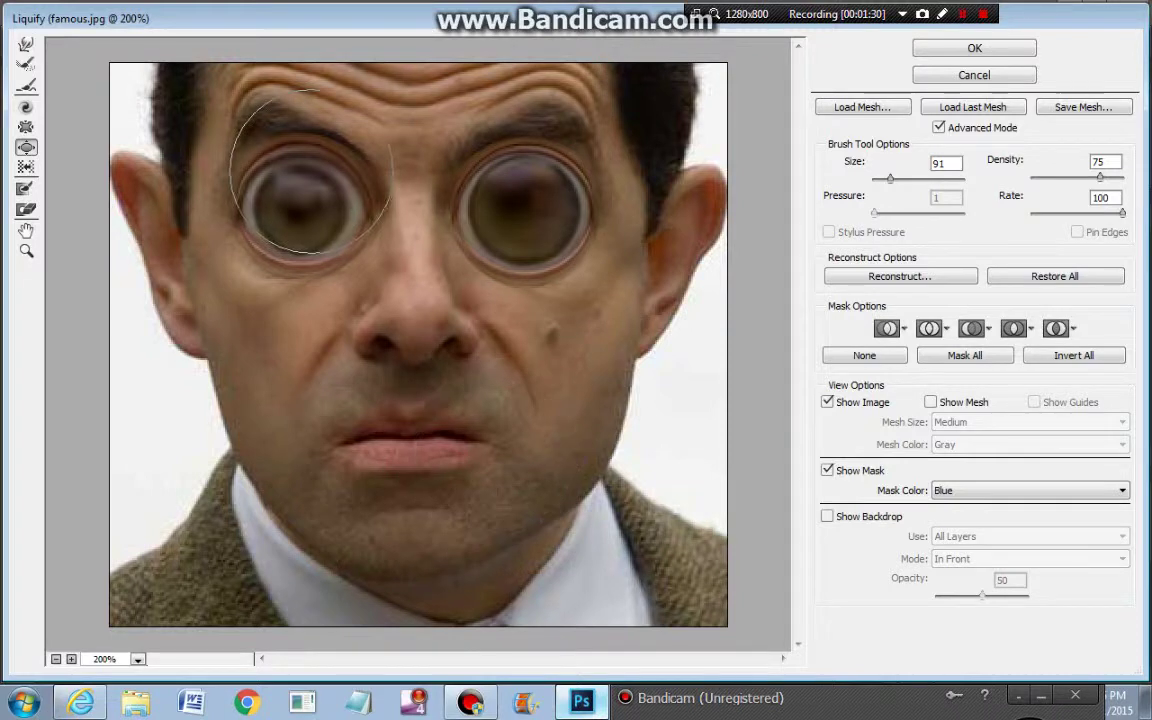
pyautogui.click(300, 206)
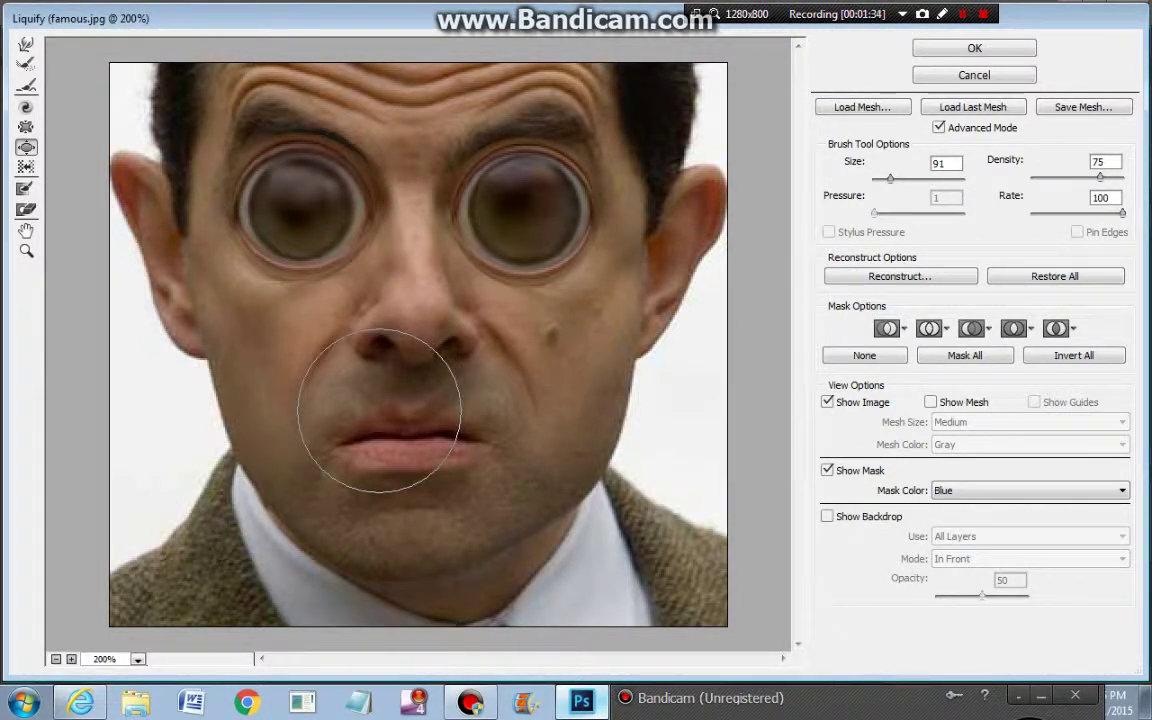
pyautogui.click(26, 45)
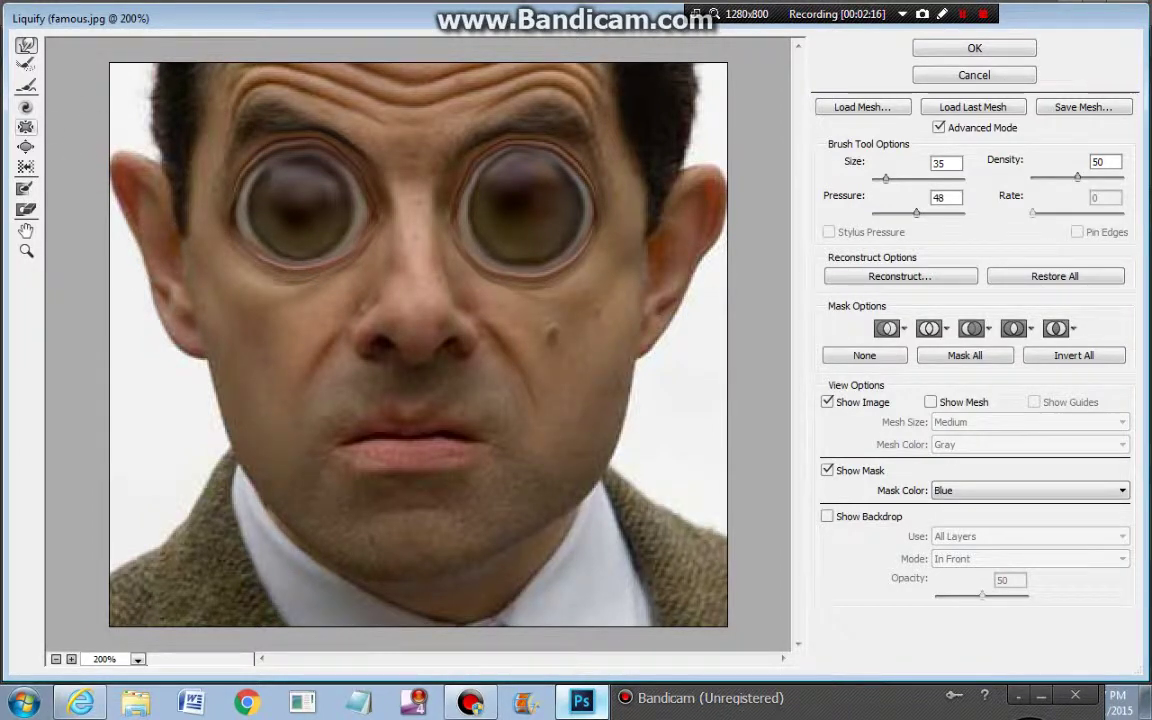
# Pucker the area between the eyes at brush size 215 and bloat the nose at brush size 91.
pyautogui.click(26, 127)
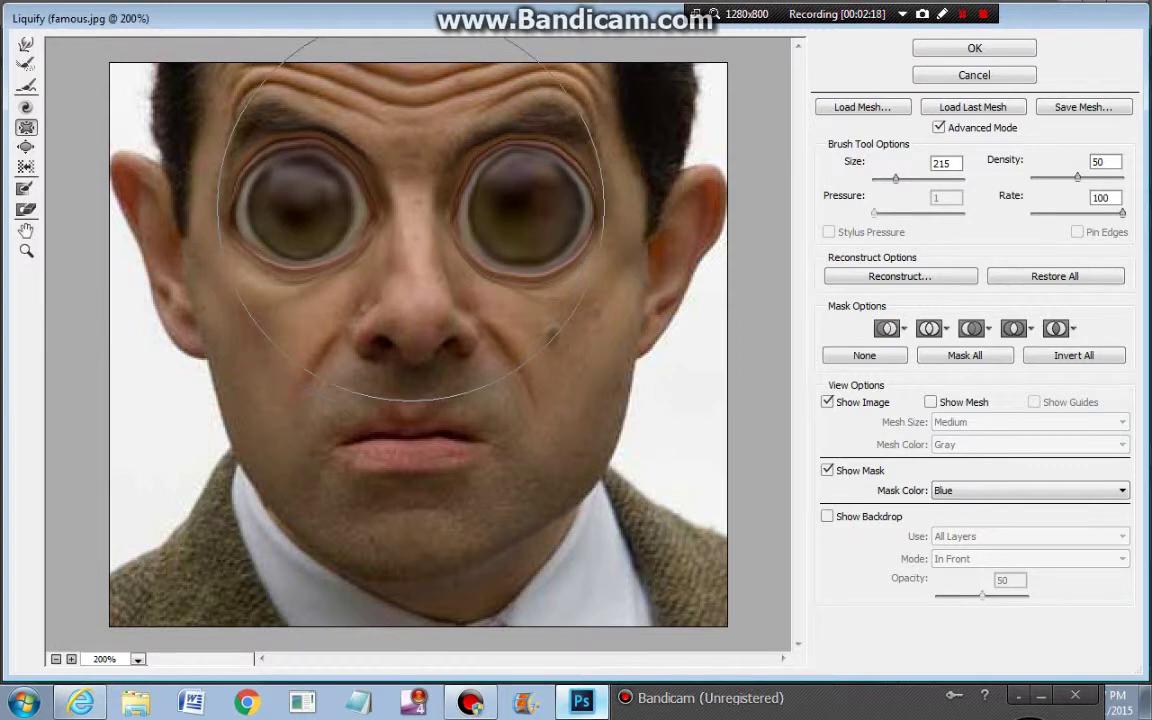
pyautogui.click(411, 207)
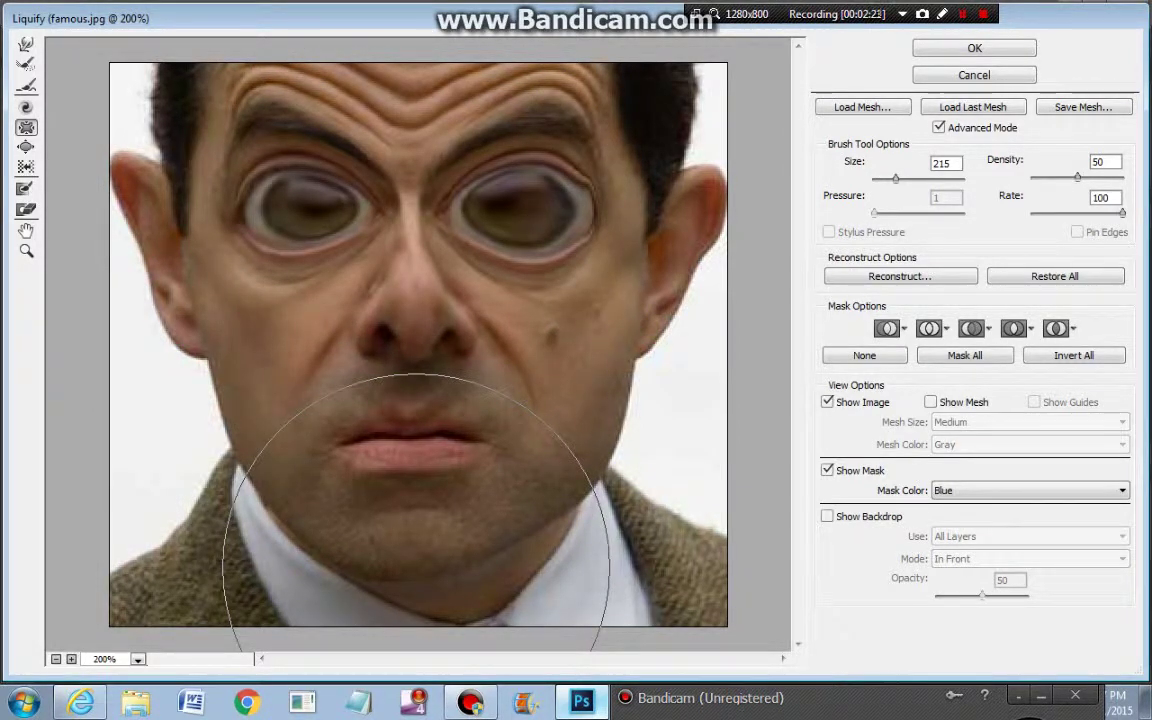
pyautogui.click(26, 147)
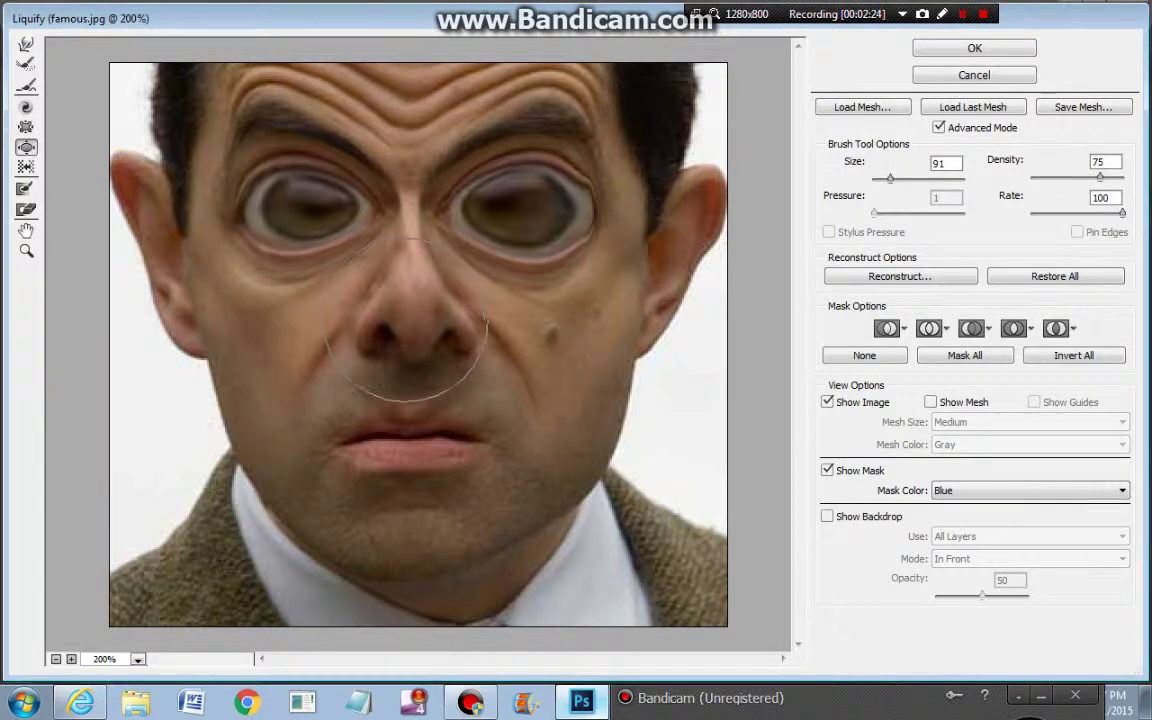
pyautogui.click(409, 313)
pyautogui.click(458, 293)
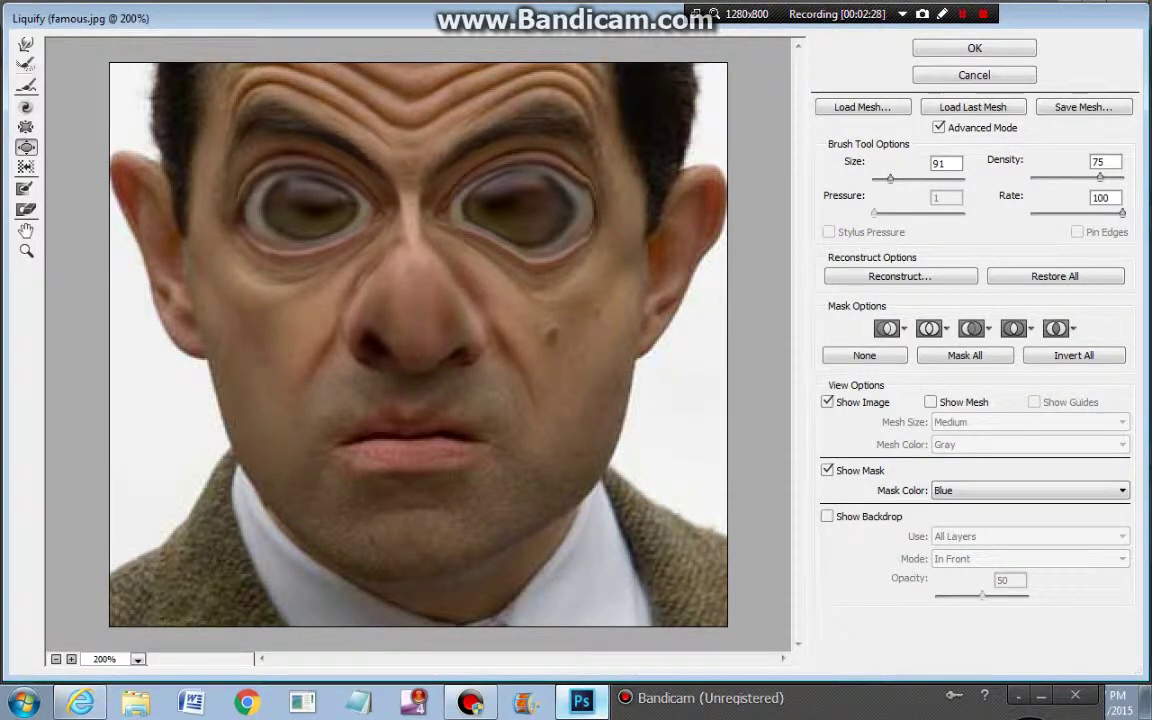
# Restore the nose to its original shape with the Reconstruct tool at brush size 91.
pyautogui.press('r')
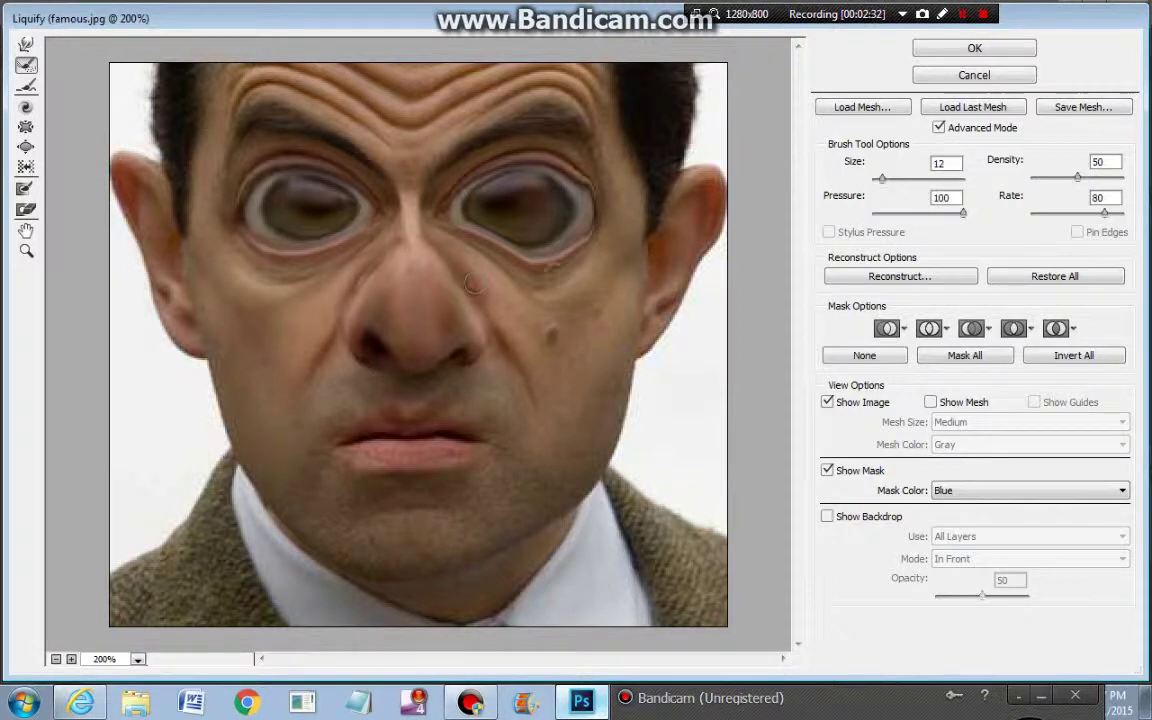
pyautogui.moveTo(887, 179); pyautogui.dragTo(890, 179)
pyautogui.click(424, 312)
pyautogui.moveTo(424, 313)
pyautogui.mouseDown()
pyautogui.moveTo(395, 335)
pyautogui.moveTo(360, 327)
pyautogui.moveTo(413, 332)
pyautogui.moveTo(404, 325)
pyautogui.mouseUp()
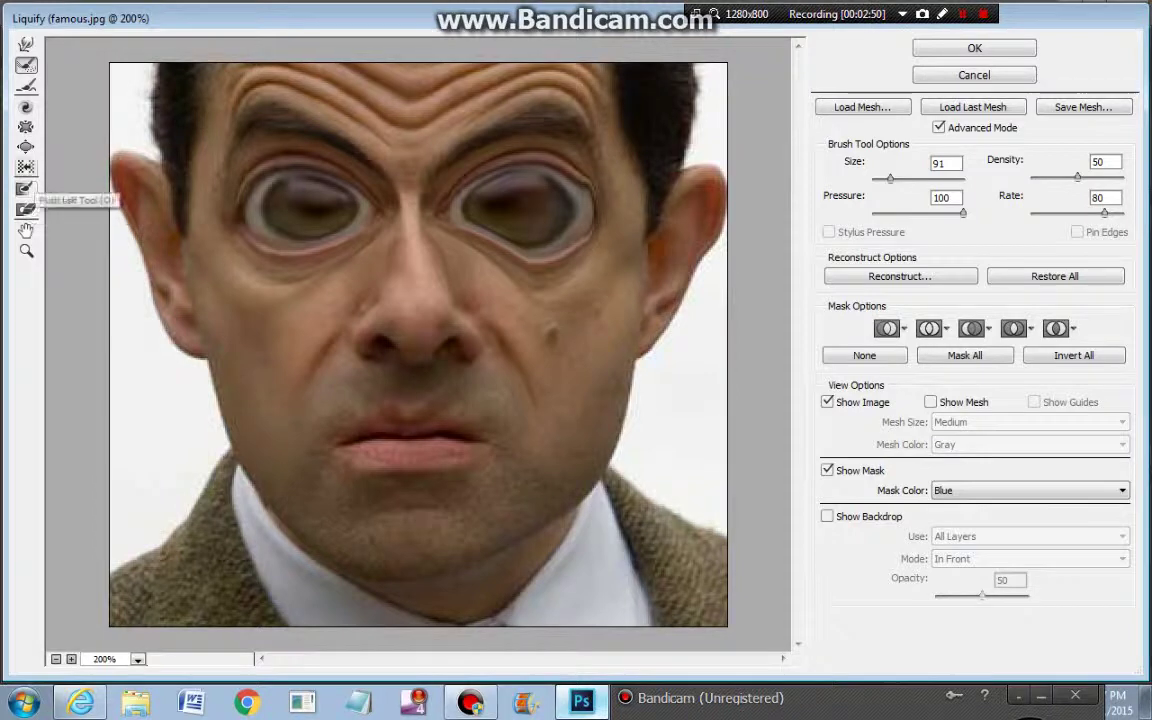
# Try the Push Left tool on the nose and twirl the skin on both cheeks at brush size 64.
pyautogui.click(26, 167)
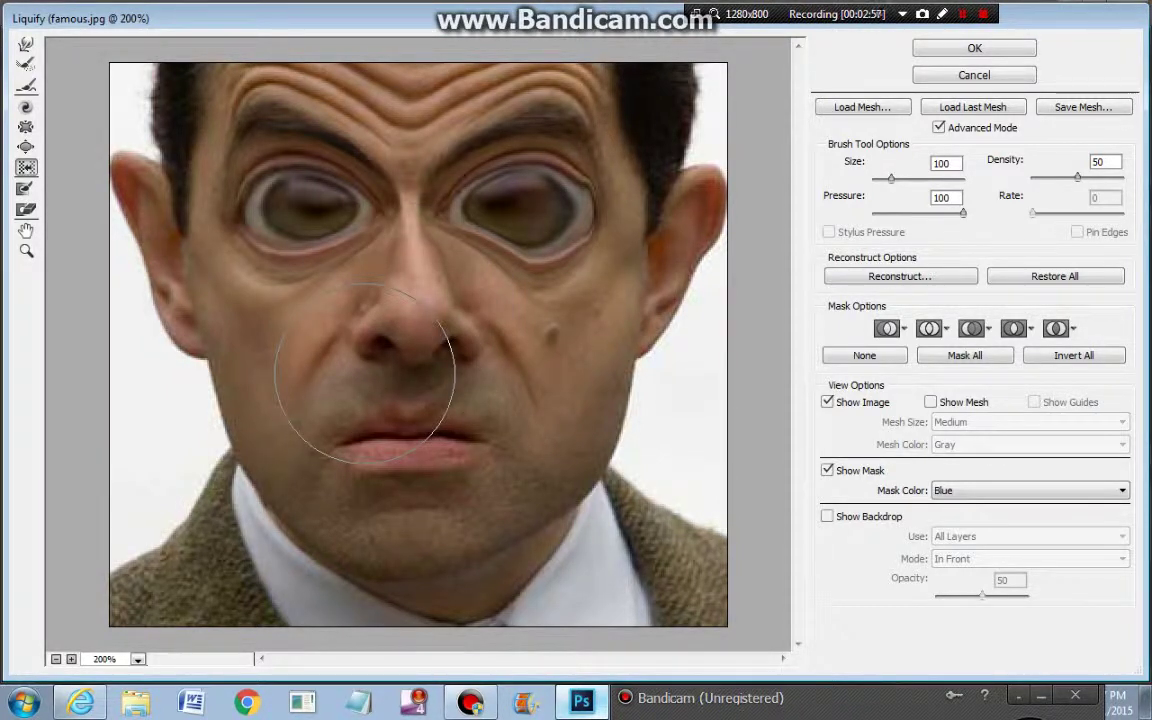
pyautogui.click(26, 107)
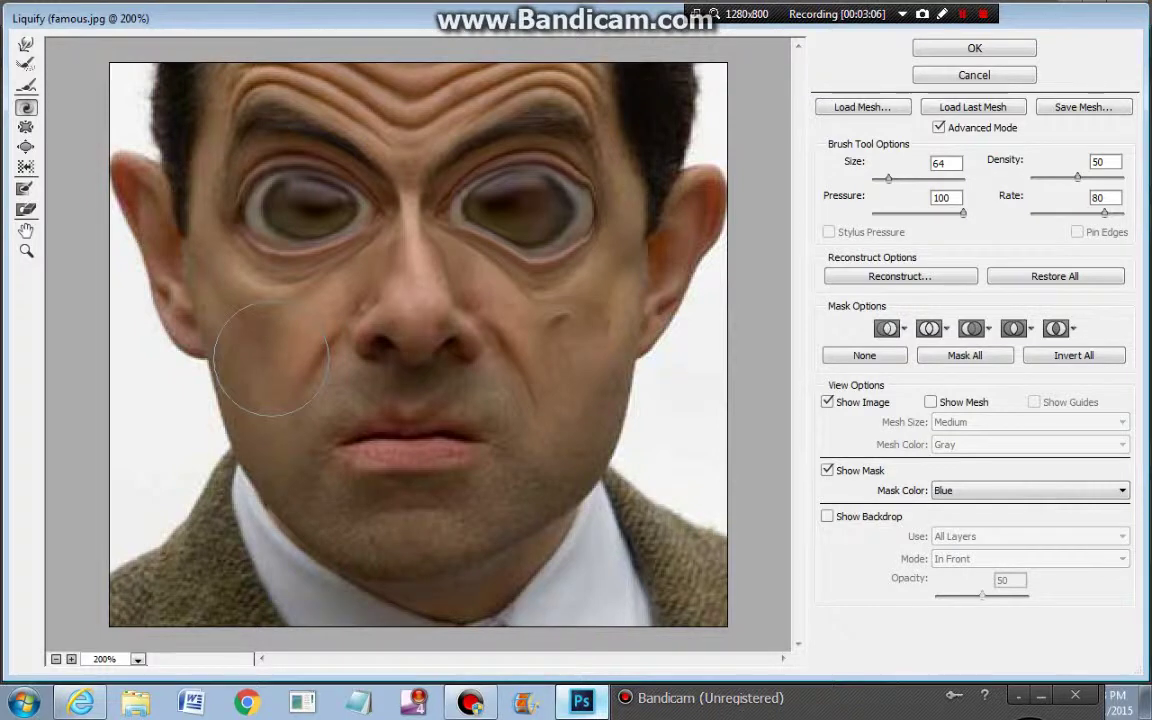
pyautogui.moveTo(270, 357)
pyautogui.mouseDown()
pyautogui.moveTo(247, 394)
pyautogui.moveTo(262, 352)
pyautogui.mouseUp()
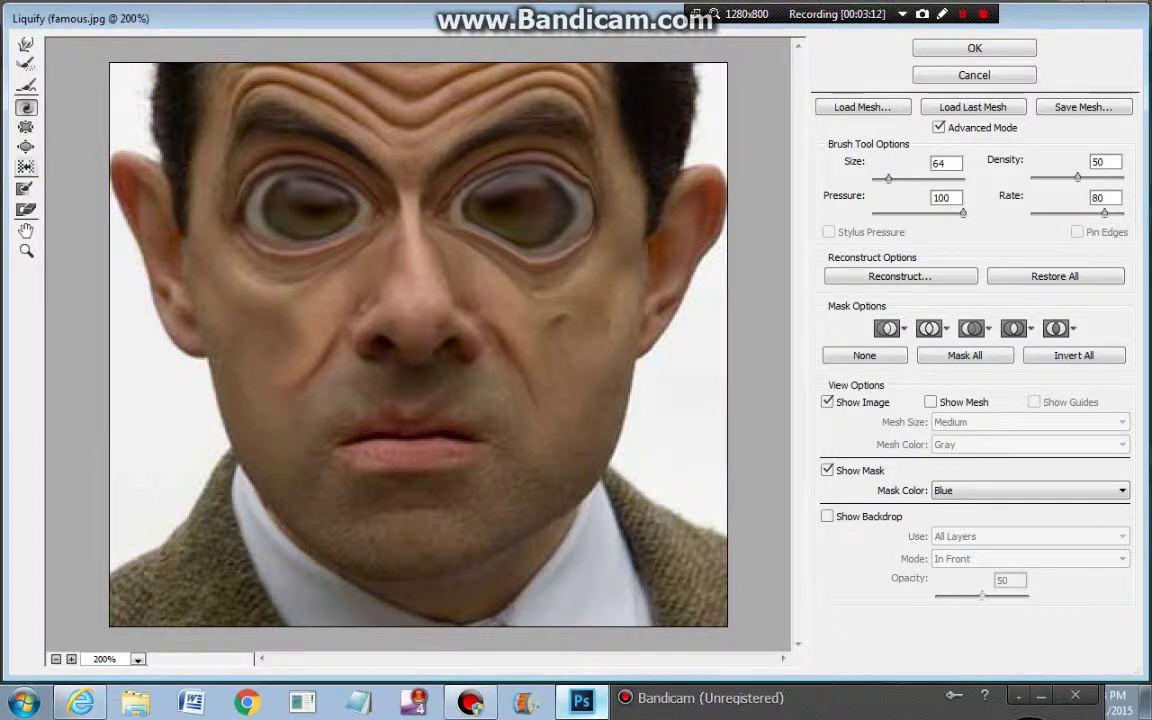
# Reshape the cheek creases and both lips with the Forward Warp tool at brush size 35 and pressure 48.
pyautogui.click(26, 44)
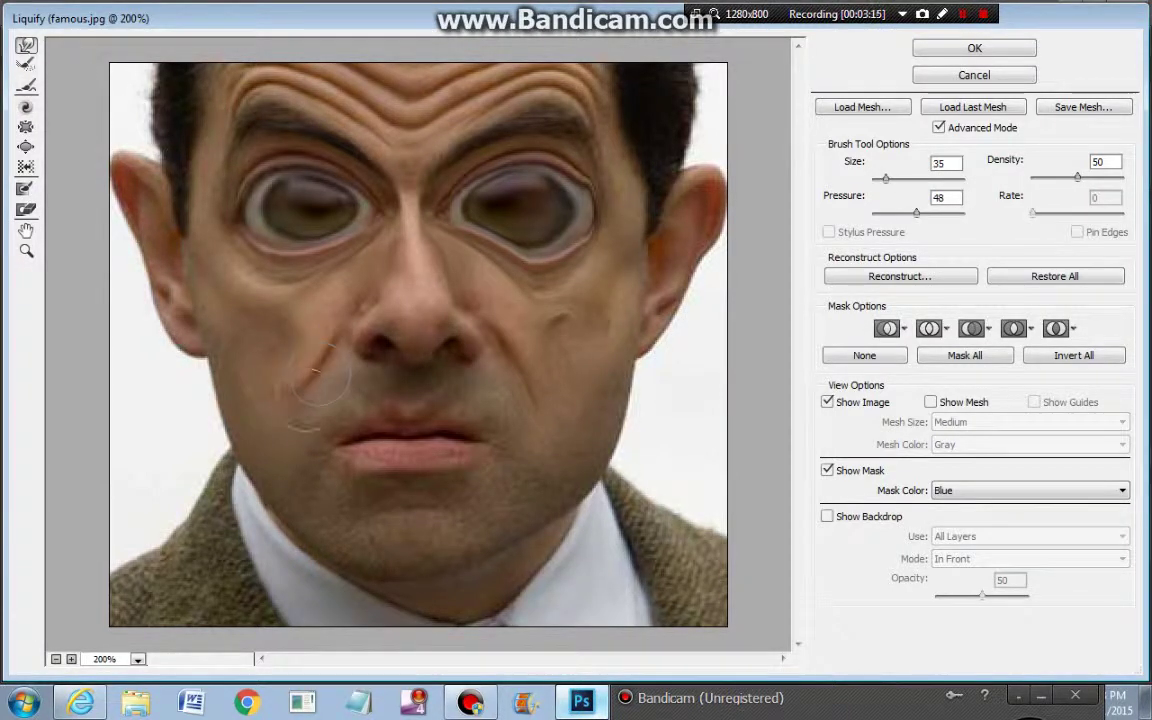
pyautogui.moveTo(321, 374); pyautogui.dragTo(292, 496)
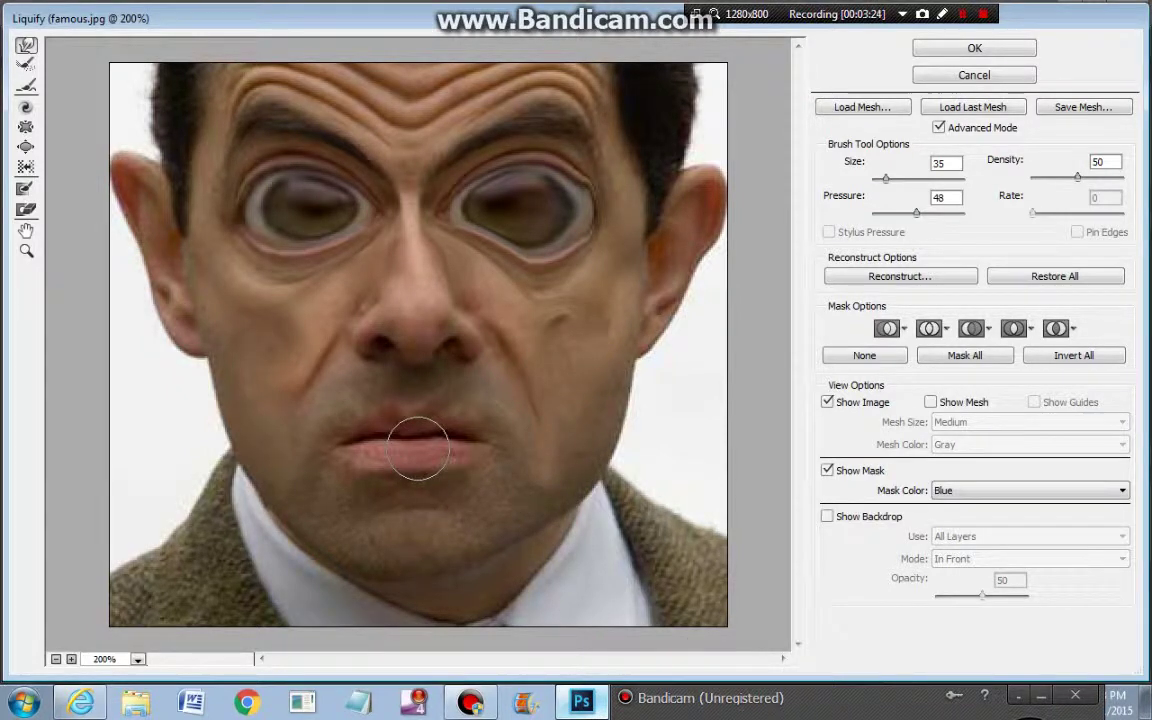
pyautogui.moveTo(418, 448)
pyautogui.mouseDown()
pyautogui.moveTo(411, 476)
pyautogui.moveTo(367, 478)
pyautogui.moveTo(465, 494)
pyautogui.moveTo(451, 461)
pyautogui.moveTo(462, 461)
pyautogui.mouseUp()
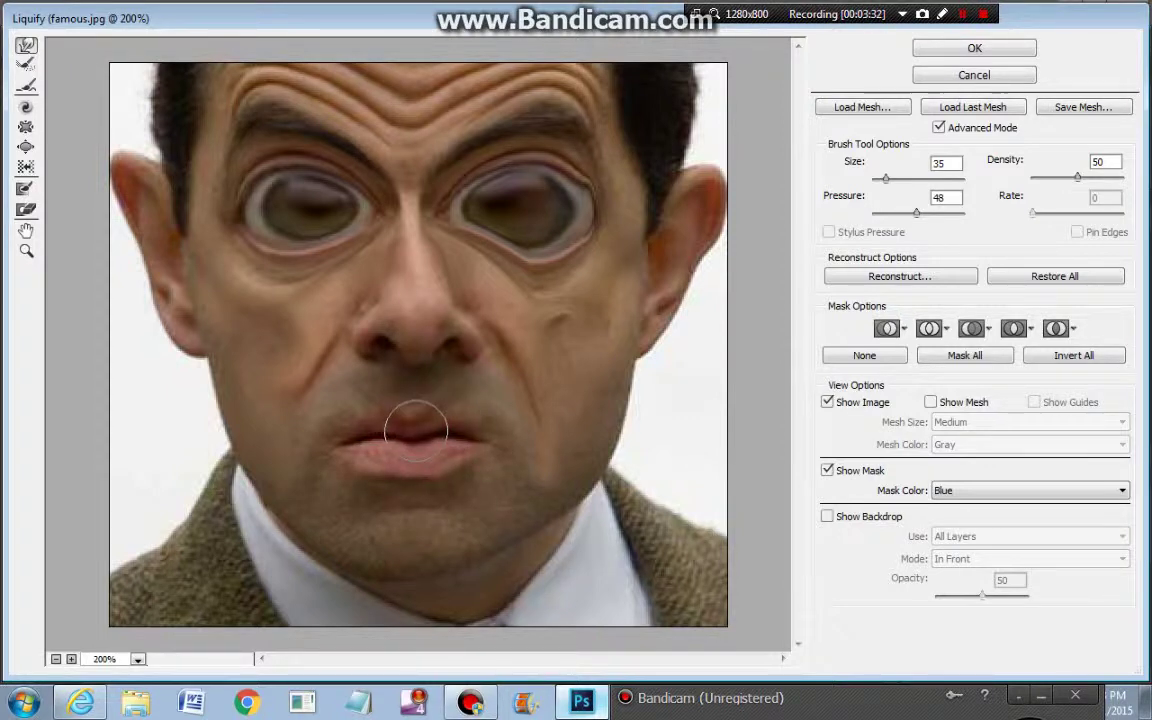
pyautogui.moveTo(416, 428)
pyautogui.mouseDown()
pyautogui.moveTo(375, 391)
pyautogui.moveTo(373, 420)
pyautogui.mouseUp()
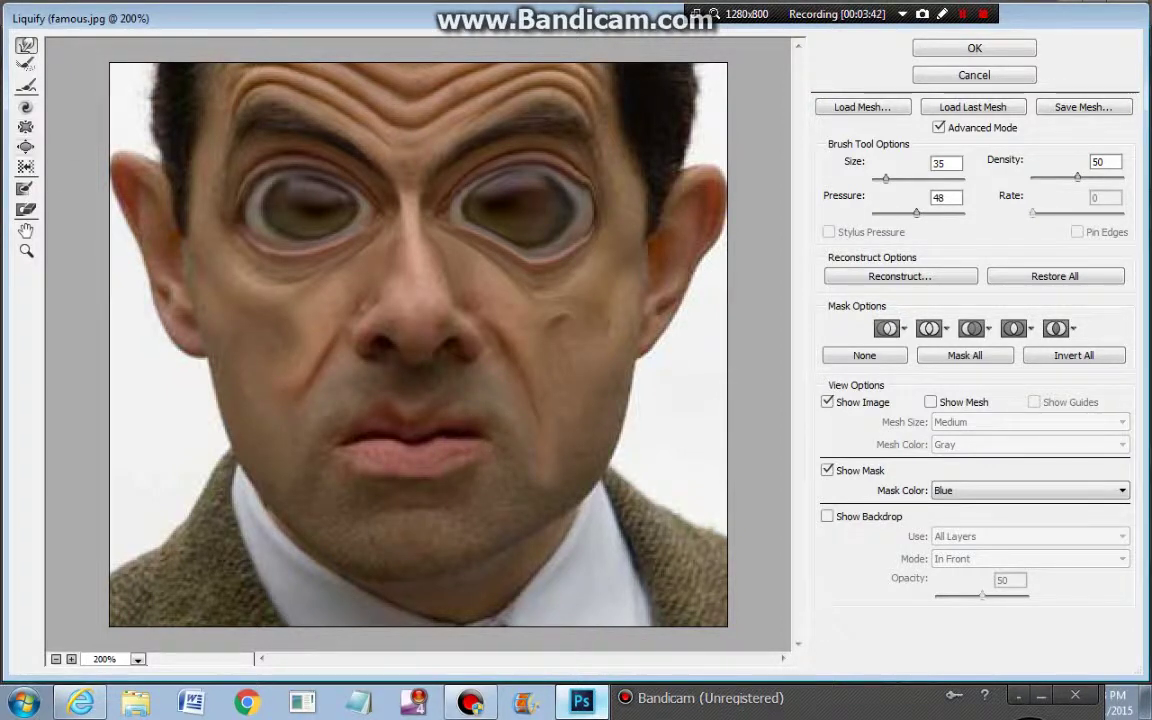
# Swell the upper and lower lips with the Bloat tool at brush size 91.
pyautogui.press('b')
pyautogui.click(423, 441)
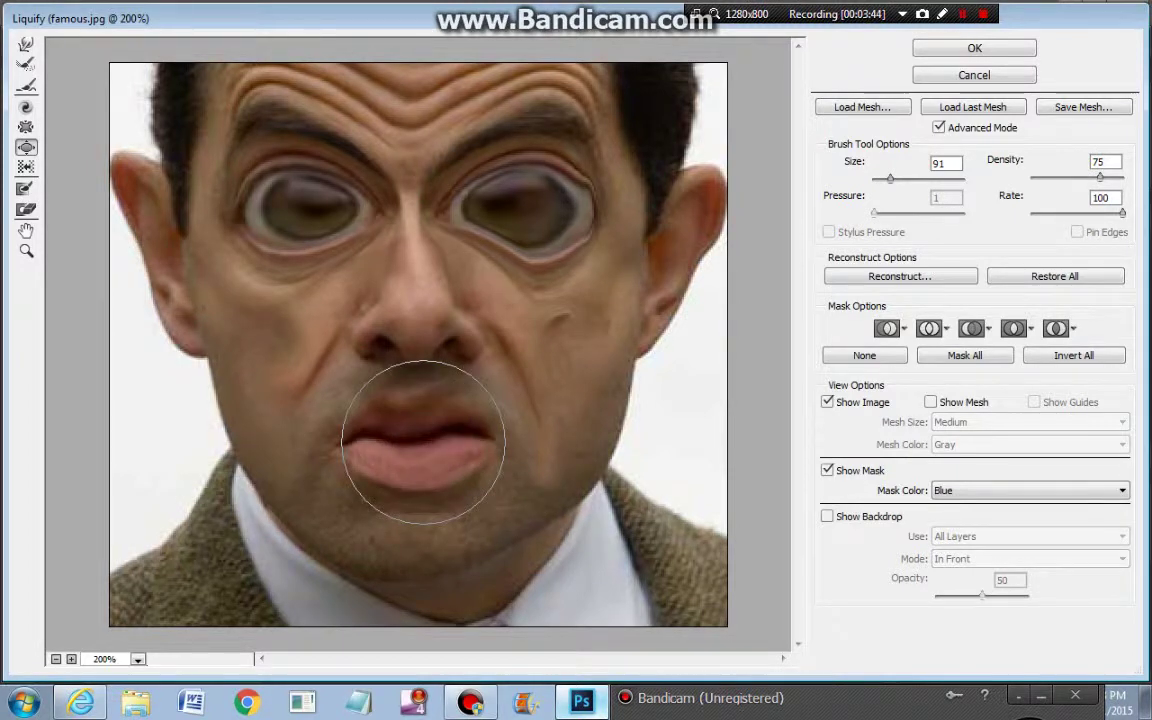
pyautogui.moveTo(423, 441)
pyautogui.mouseDown()
pyautogui.moveTo(368, 437)
pyautogui.moveTo(467, 445)
pyautogui.mouseUp()
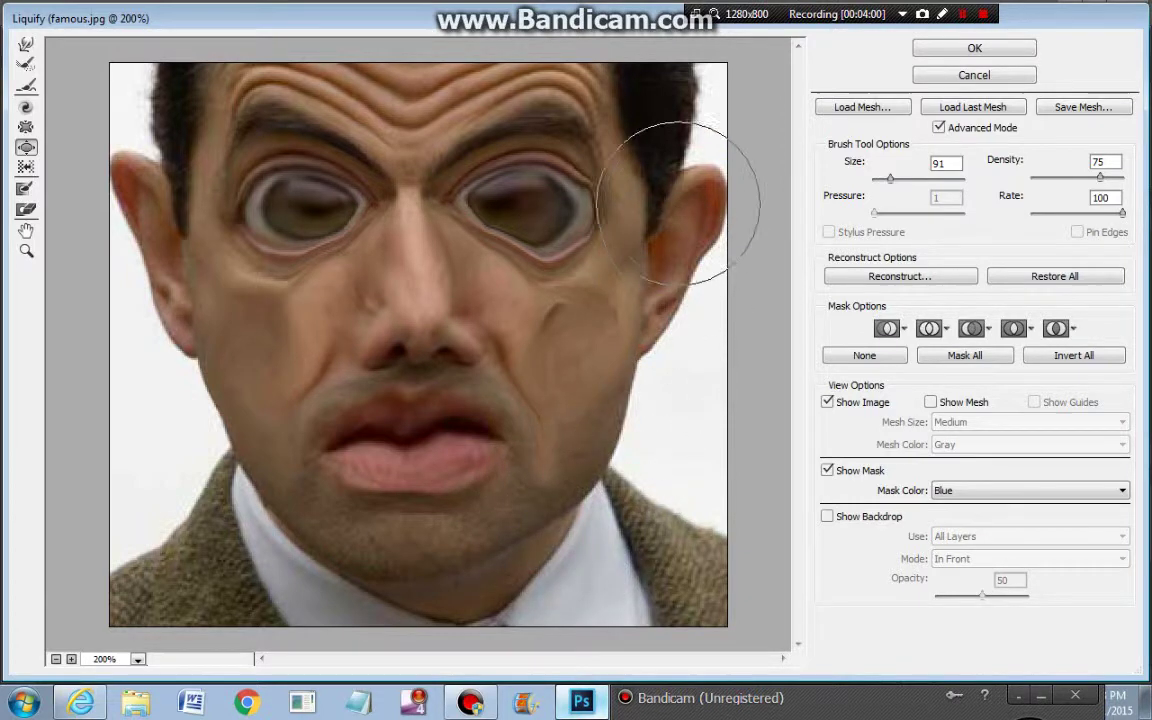
# Enlarge both ears along their full height with the Bloat tool at brush size 91.
pyautogui.moveTo(678, 203)
pyautogui.mouseDown()
pyautogui.moveTo(700, 206)
pyautogui.moveTo(689, 308)
pyautogui.moveTo(703, 284)
pyautogui.moveTo(697, 262)
pyautogui.mouseUp()
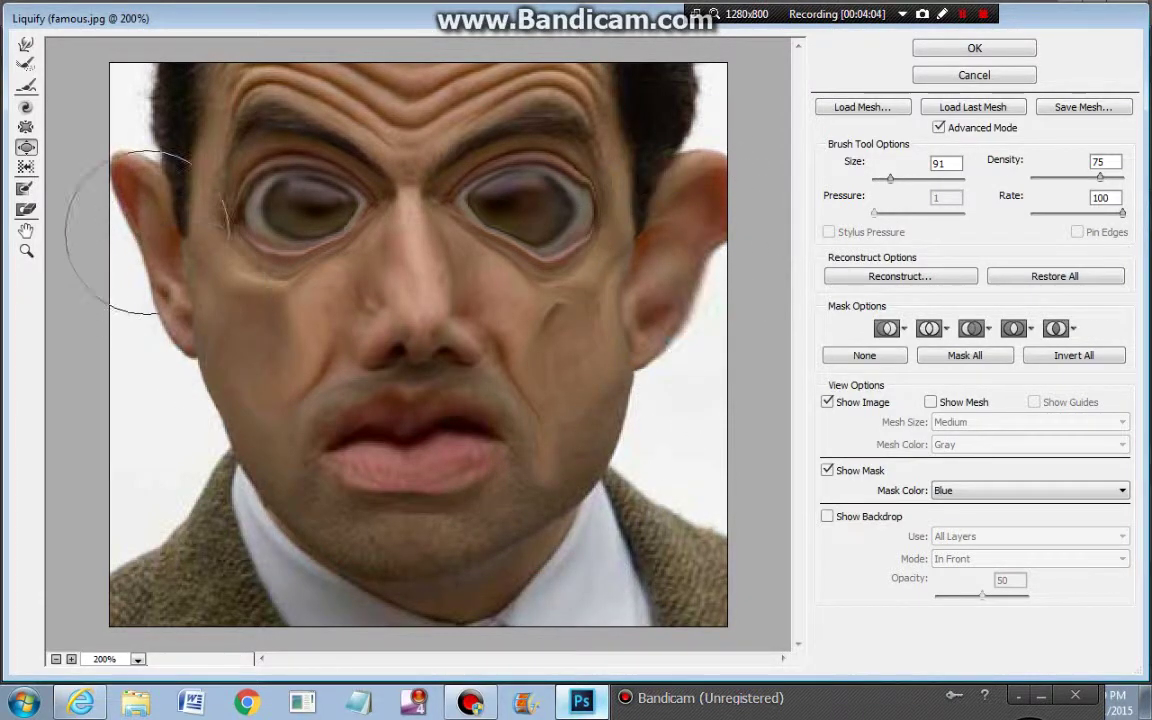
pyautogui.moveTo(145, 232)
pyautogui.mouseDown()
pyautogui.moveTo(195, 300)
pyautogui.moveTo(178, 300)
pyautogui.mouseUp()
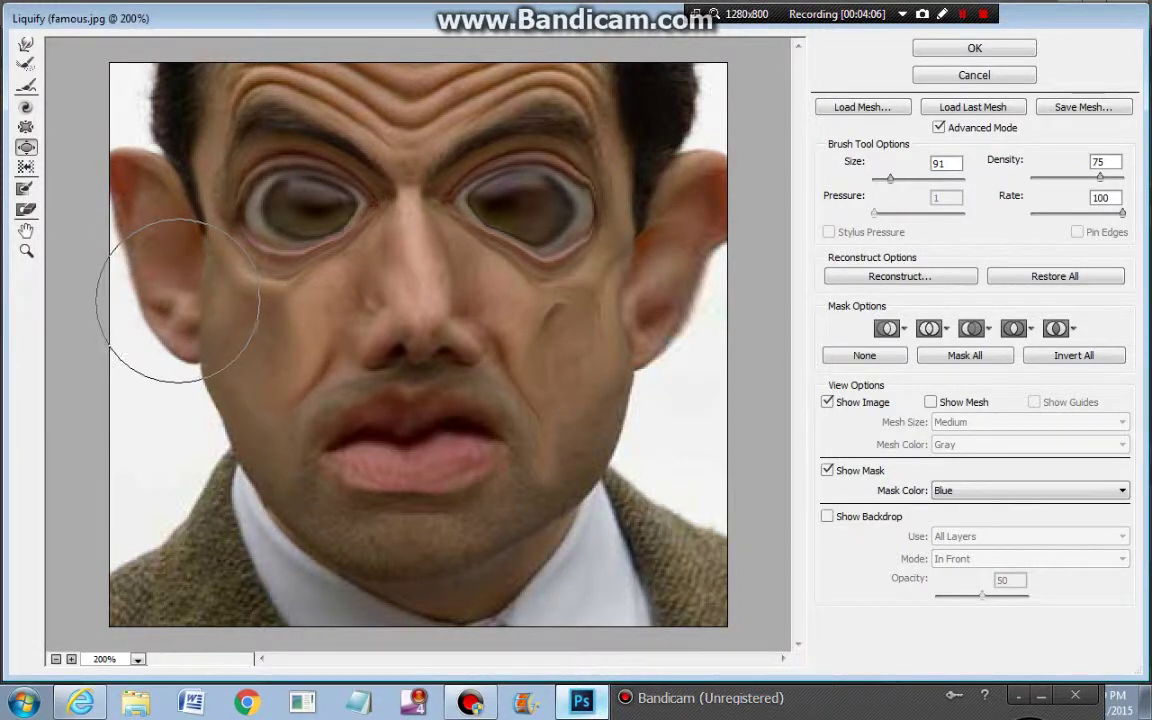
pyautogui.moveTo(648, 300)
pyautogui.mouseDown()
pyautogui.moveTo(671, 301)
pyautogui.moveTo(650, 258)
pyautogui.mouseUp()
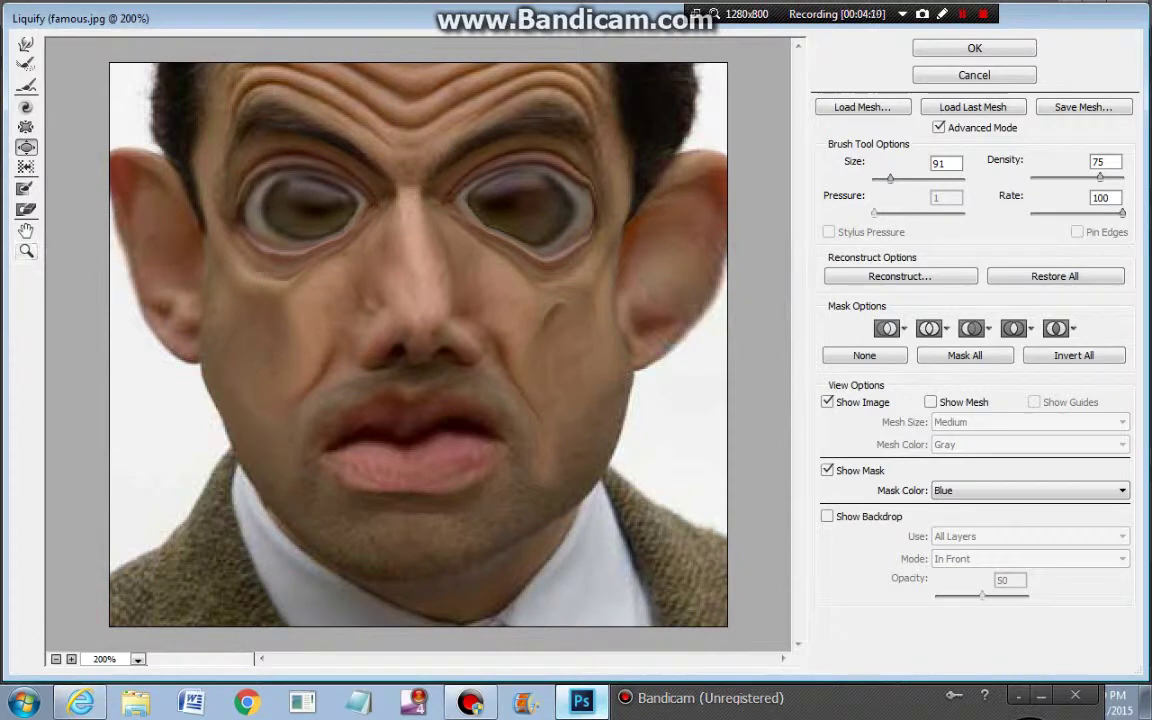
# Shrink both ears with the Pucker tool at brush size 215, and restore the whole face with the Reconstruct tool.
pyautogui.click(26, 127)
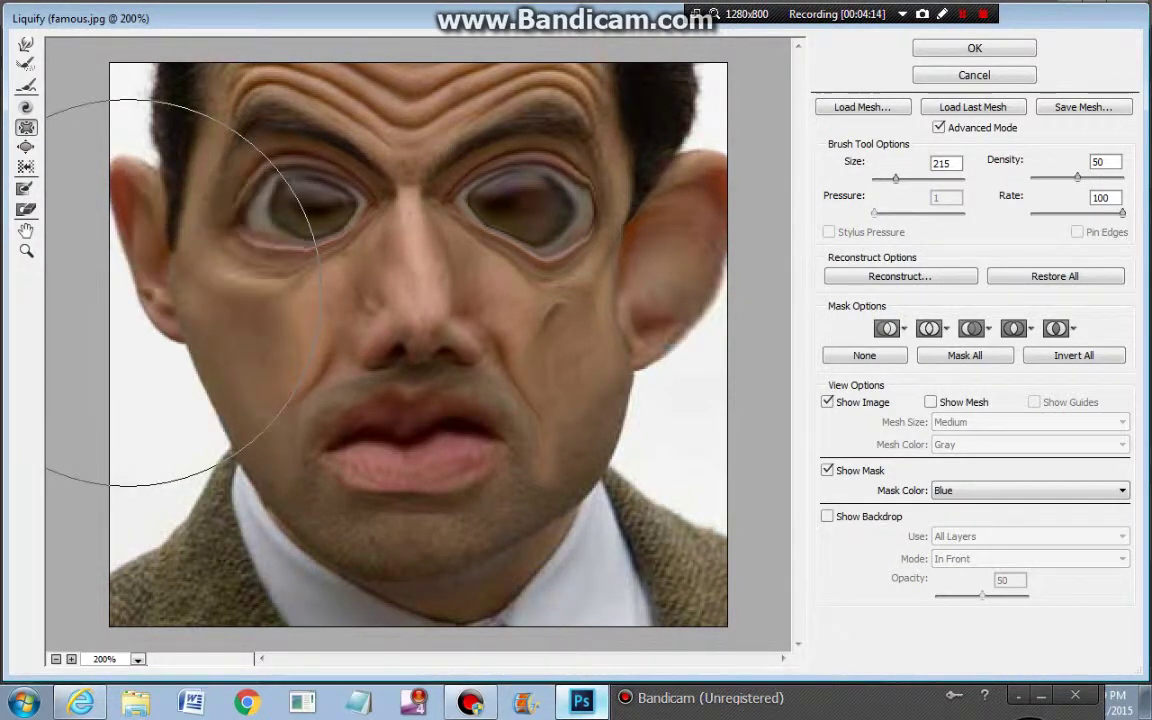
pyautogui.moveTo(452, 437)
pyautogui.mouseDown()
pyautogui.moveTo(643, 303)
pyautogui.moveTo(670, 304)
pyautogui.mouseUp()
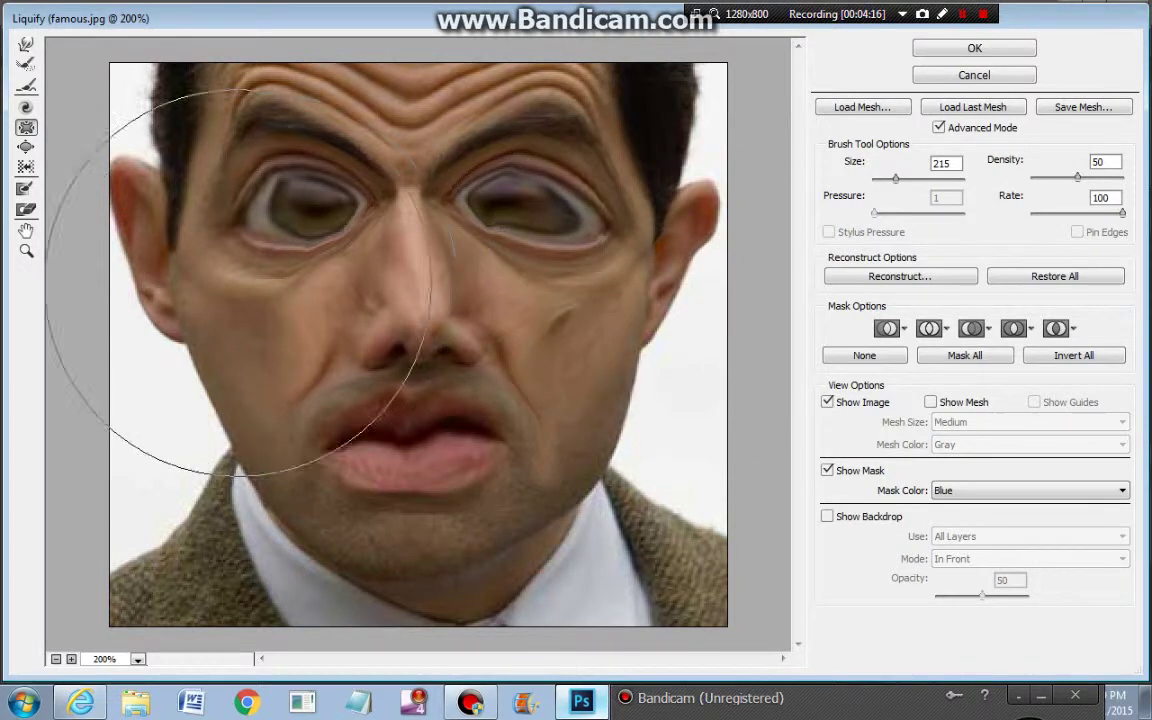
pyautogui.click(197, 260)
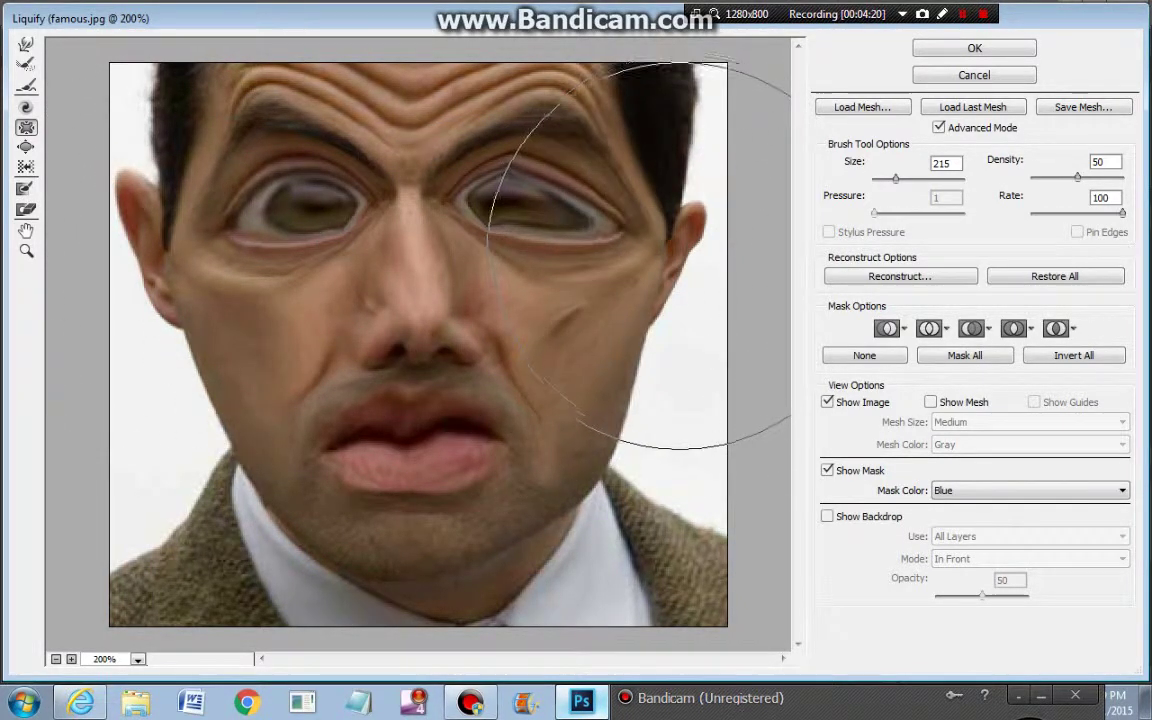
pyautogui.click(147, 240)
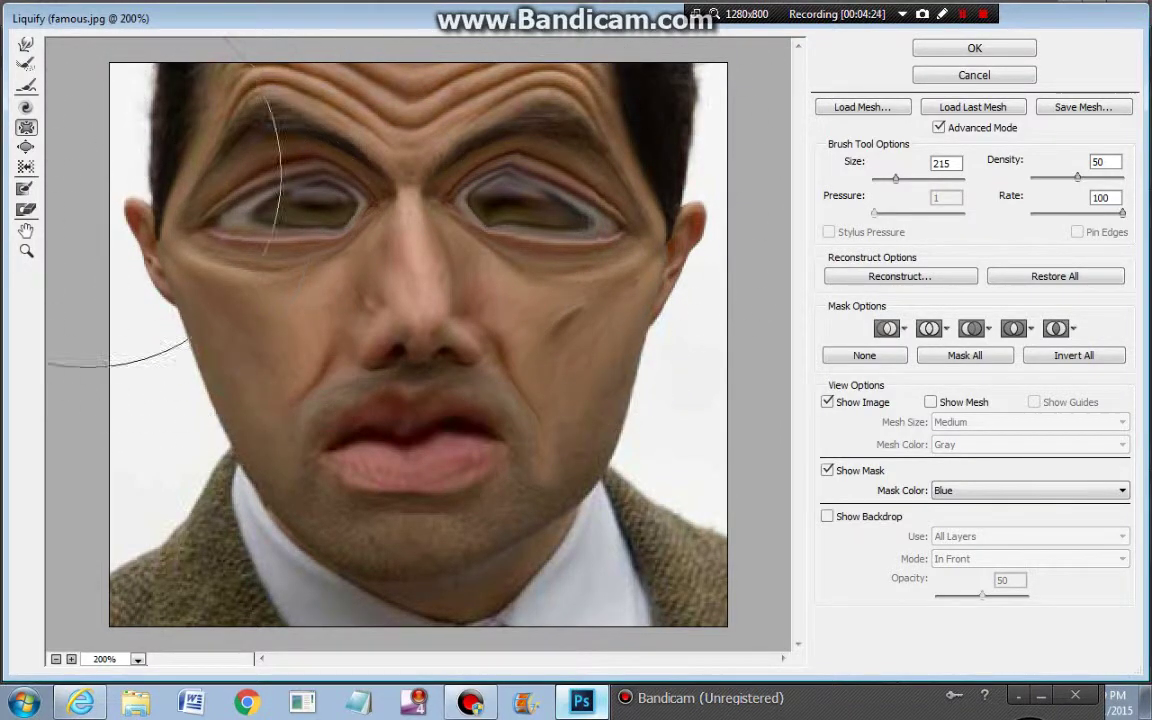
pyautogui.click(26, 85)
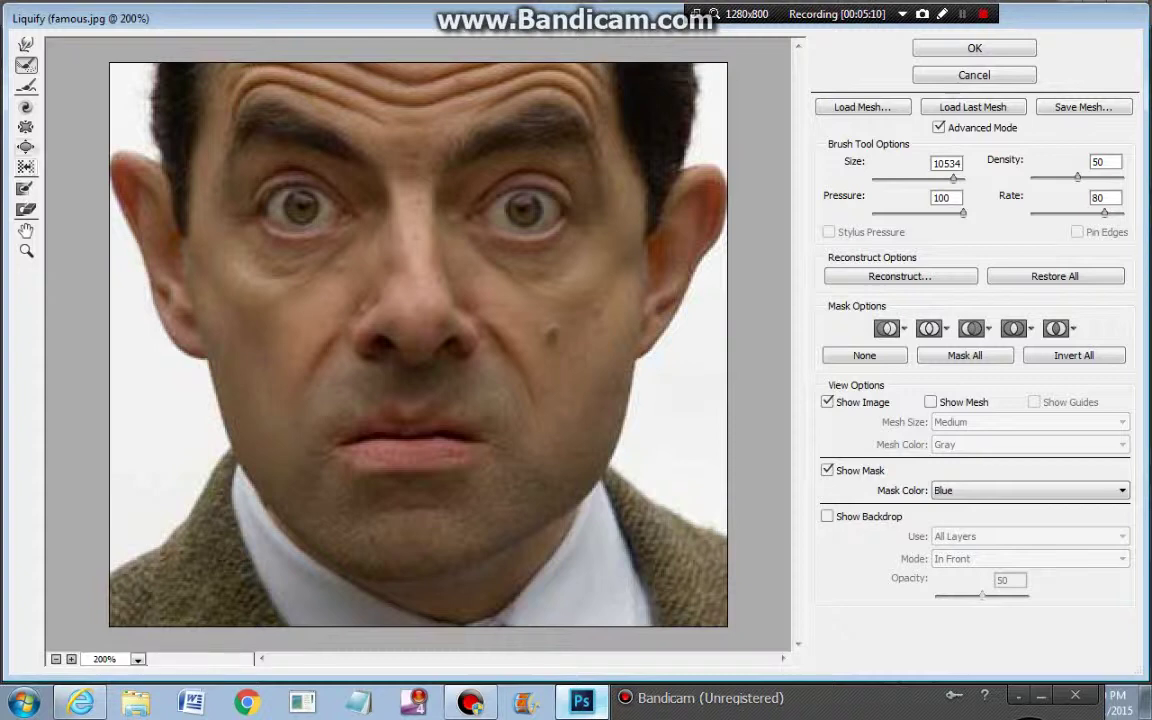
# Bulge both eyes outward into large round shapes with the Bloat tool at brush size 91, density 75 and rate 100.
pyautogui.click(26, 146)
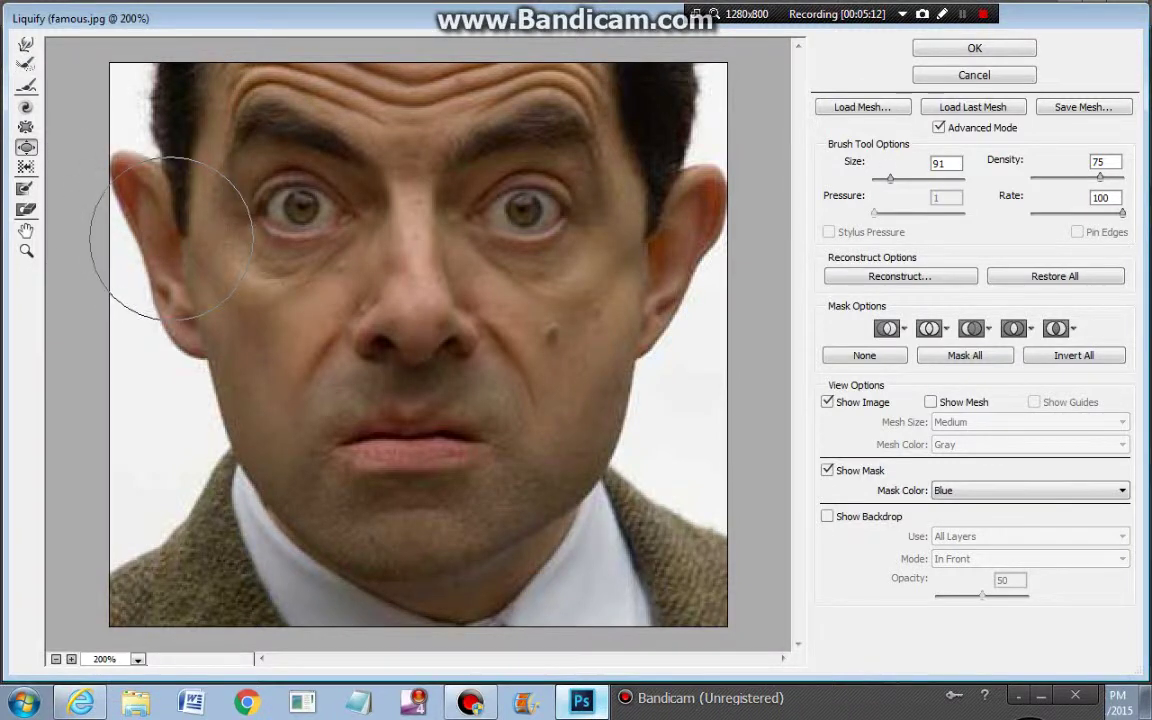
pyautogui.click(302, 207)
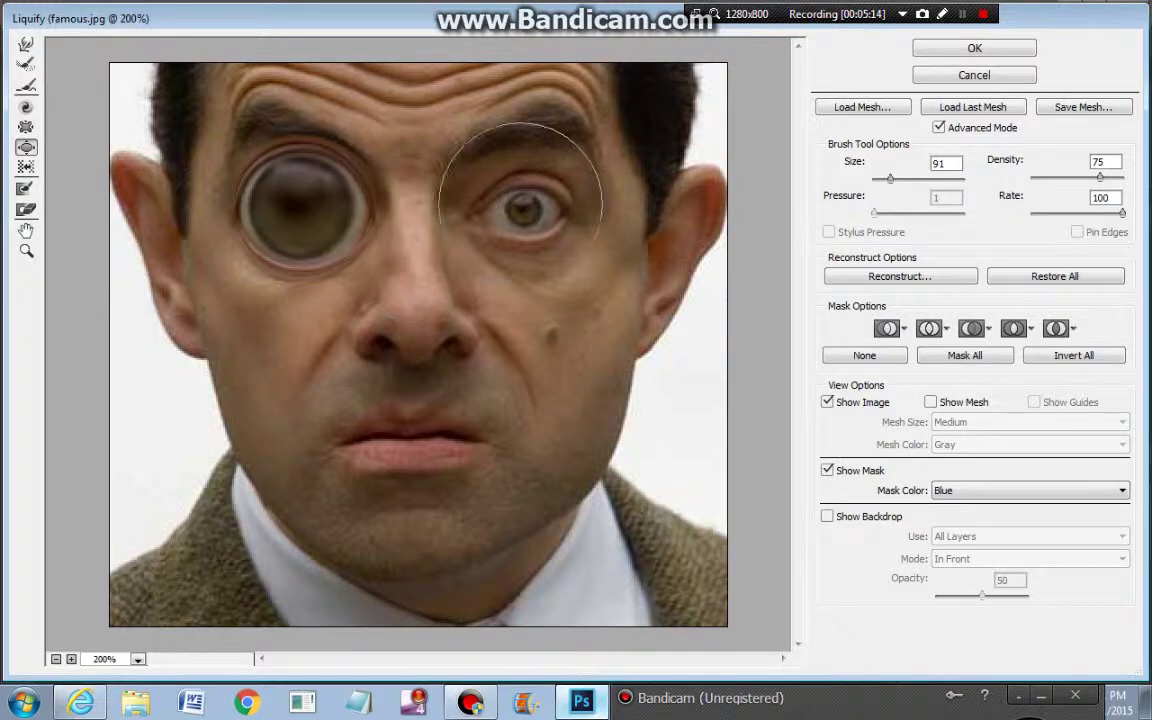
pyautogui.click(529, 207)
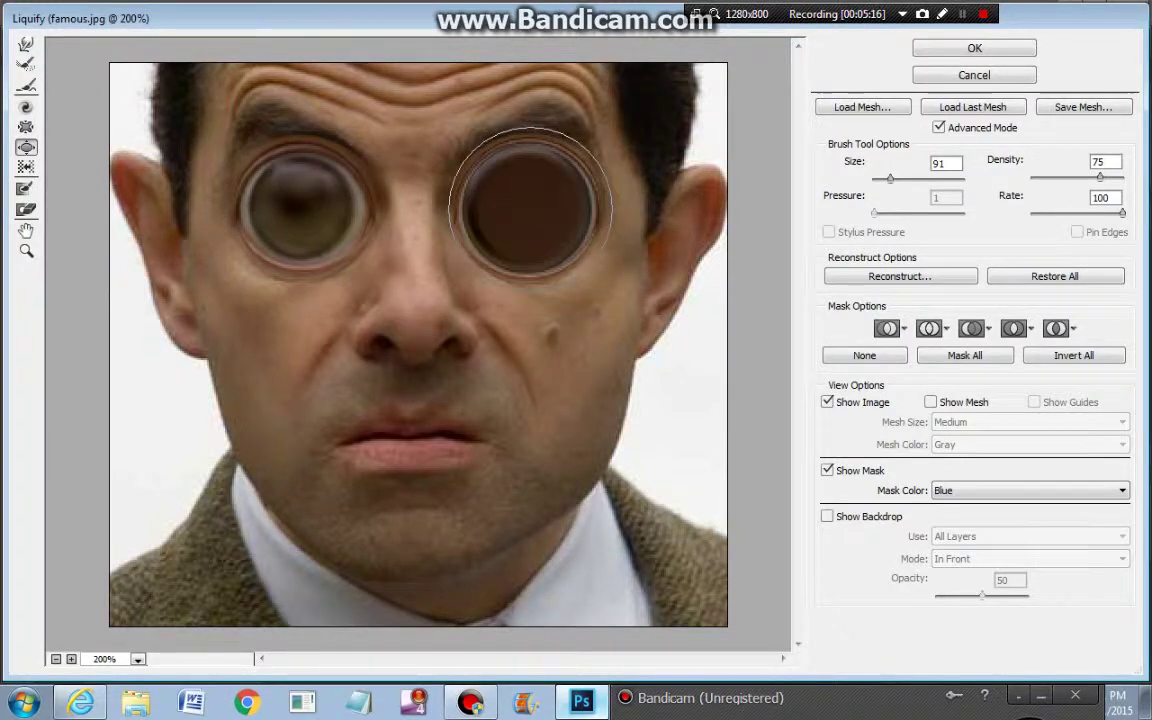
pyautogui.click(305, 212)
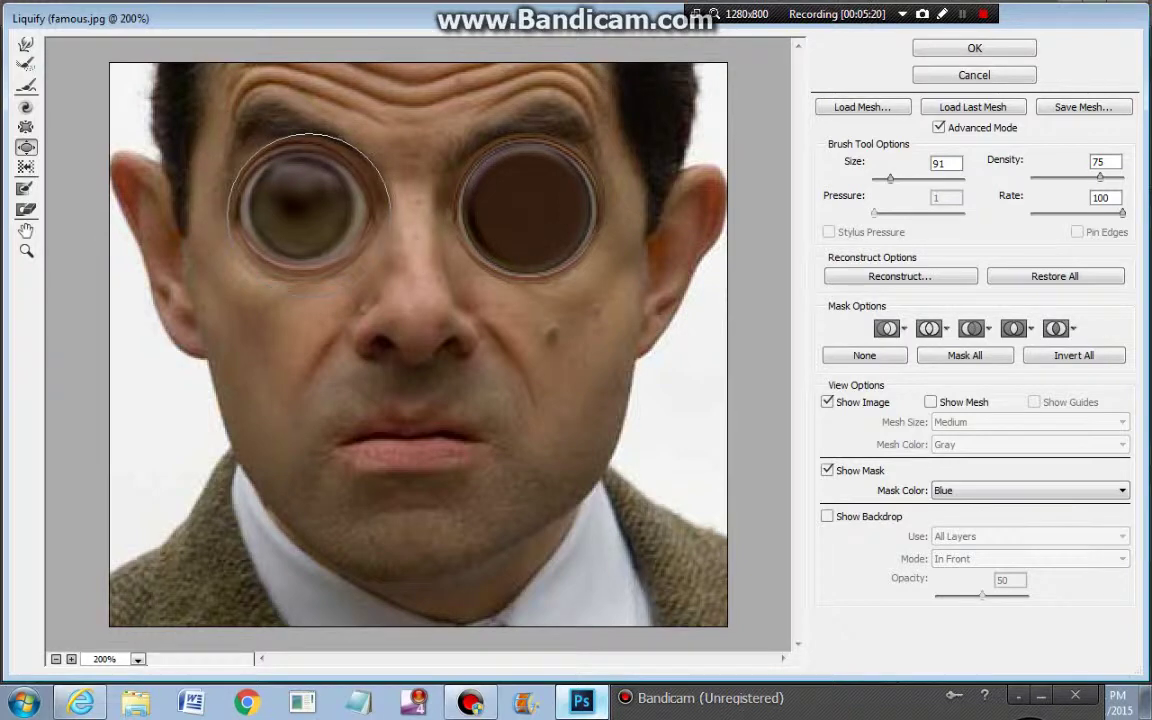
pyautogui.click(305, 210)
pyautogui.moveTo(305, 212); pyautogui.dragTo(290, 210)
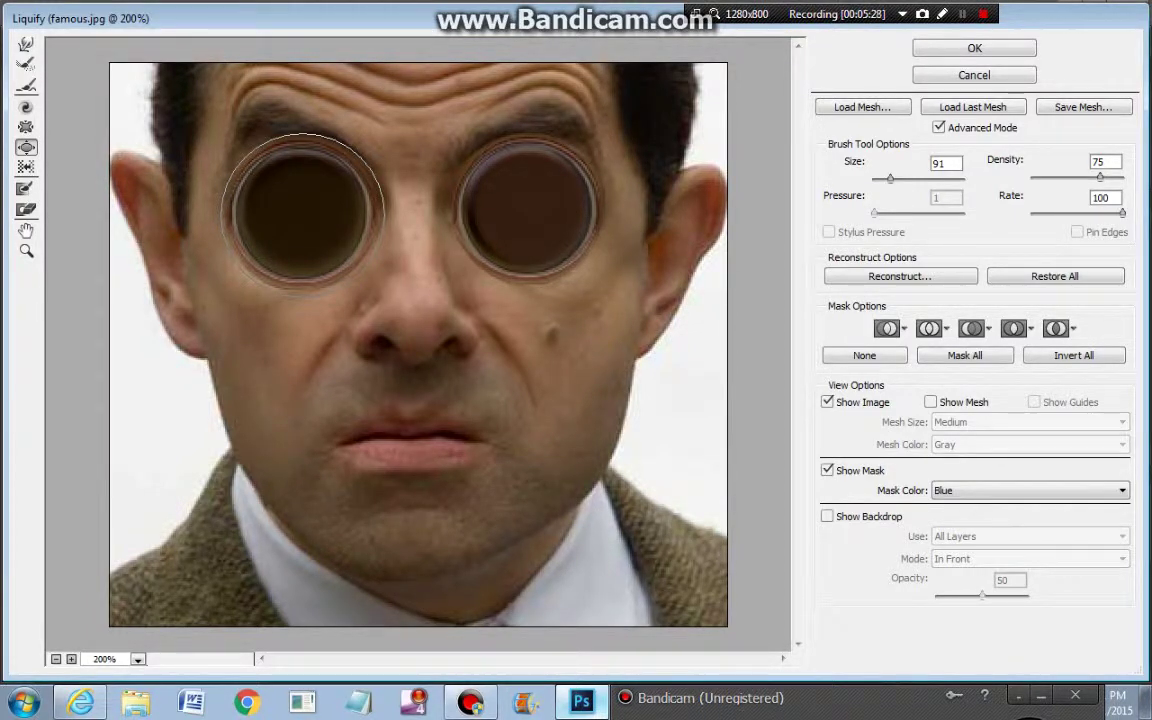
# Shrink both eyes to tiny points and pinch the nose bridge with the Pucker tool at brush size 91.
pyautogui.click(26, 127)
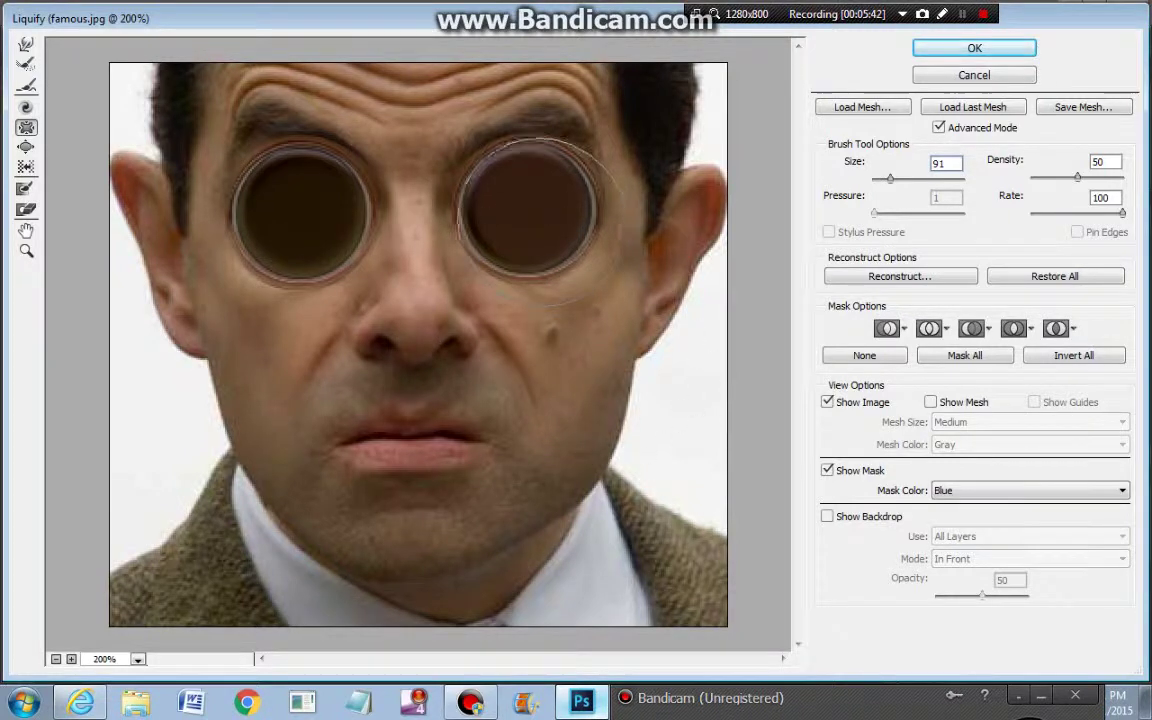
pyautogui.moveTo(470, 180); pyautogui.dragTo(527, 208)
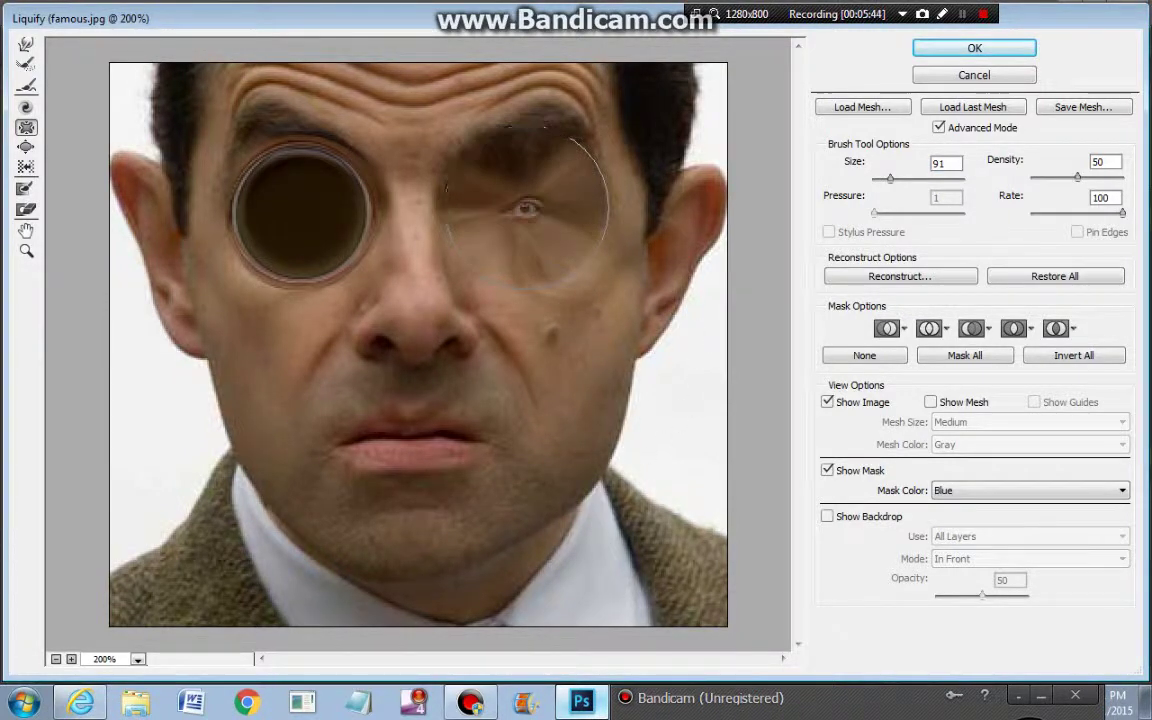
pyautogui.moveTo(309, 208); pyautogui.dragTo(300, 212)
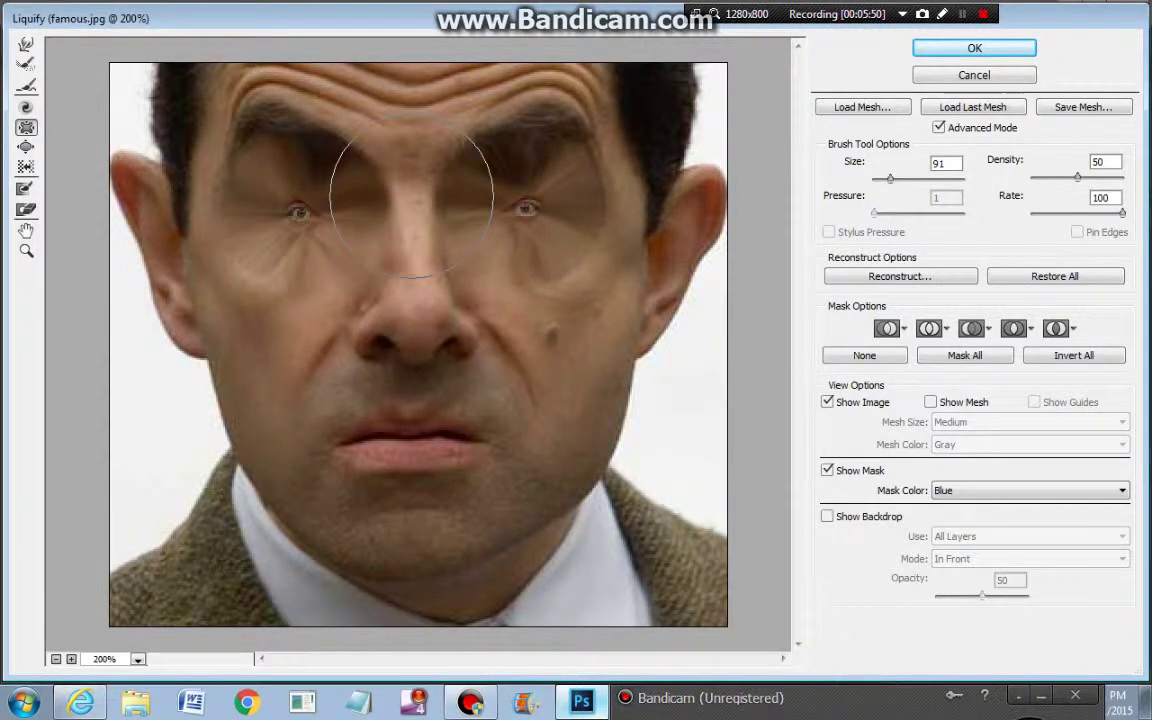
pyautogui.moveTo(411, 200)
pyautogui.mouseDown()
pyautogui.moveTo(378, 196)
pyautogui.moveTo(360, 215)
pyautogui.moveTo(415, 210)
pyautogui.moveTo(405, 208)
pyautogui.moveTo(415, 250)
pyautogui.moveTo(411, 206)
pyautogui.moveTo(411, 220)
pyautogui.mouseUp()
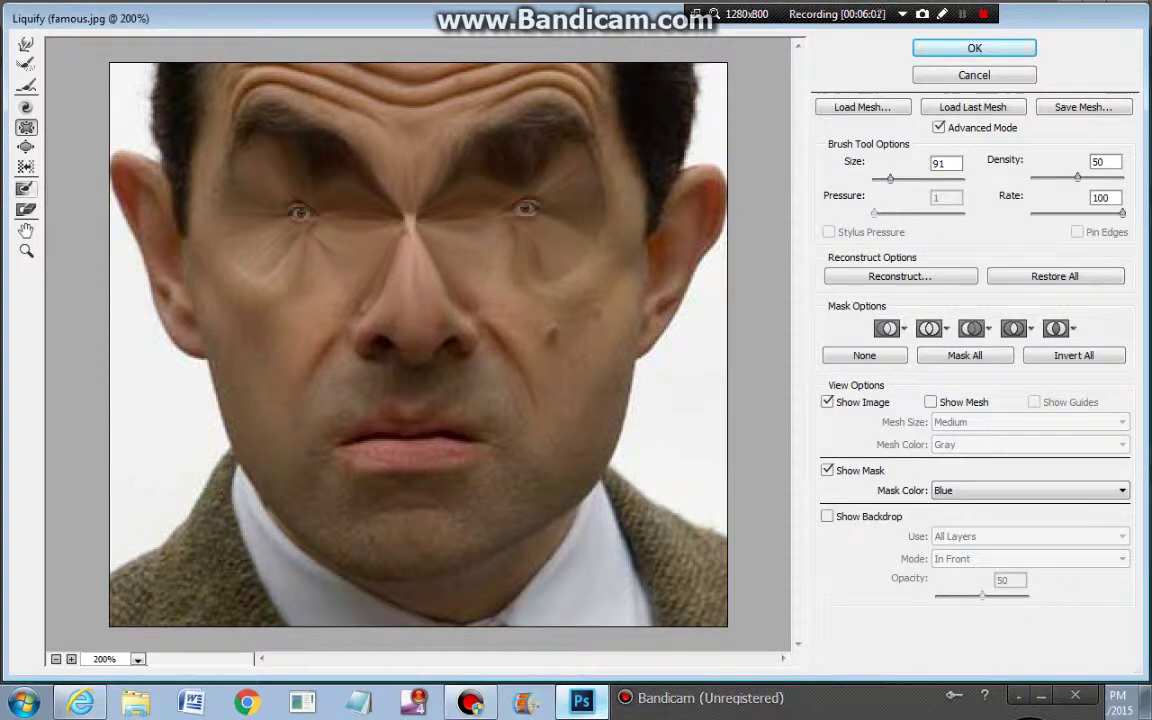
# Protect both eyes and the nose bridge between them with the Freeze Mask tool at brush size 100 and pressure 100.
pyautogui.click(26, 188)
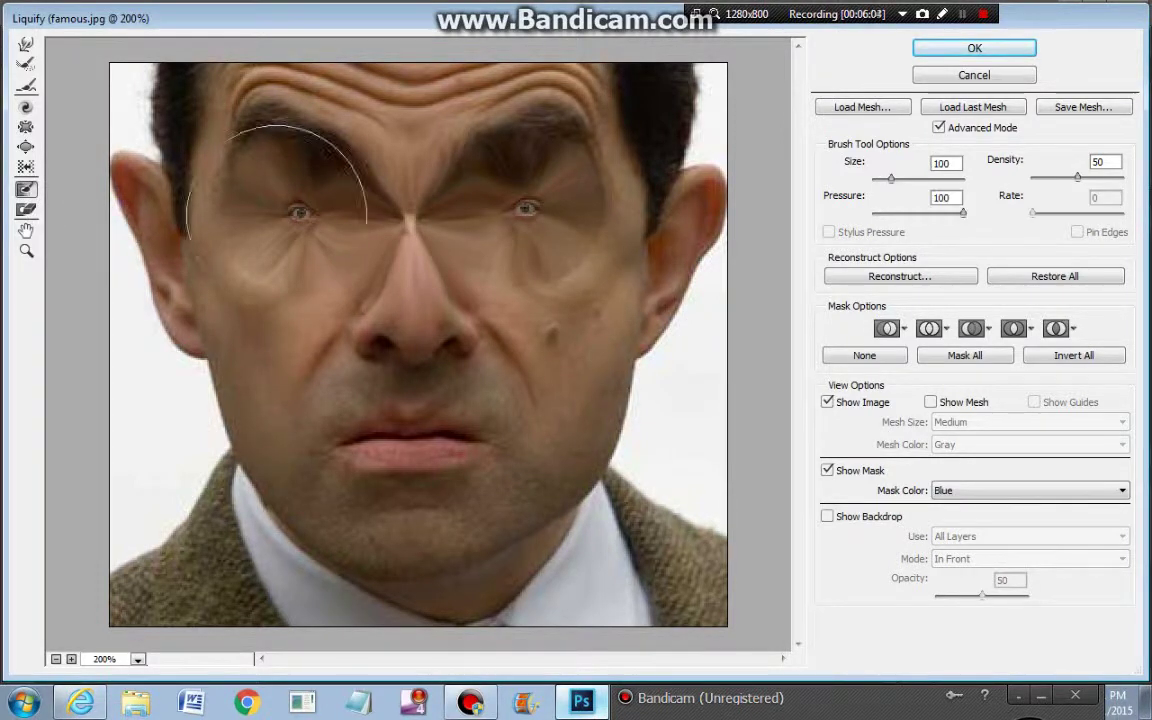
pyautogui.moveTo(277, 212)
pyautogui.mouseDown()
pyautogui.moveTo(303, 188)
pyautogui.moveTo(290, 218)
pyautogui.moveTo(298, 210)
pyautogui.mouseUp()
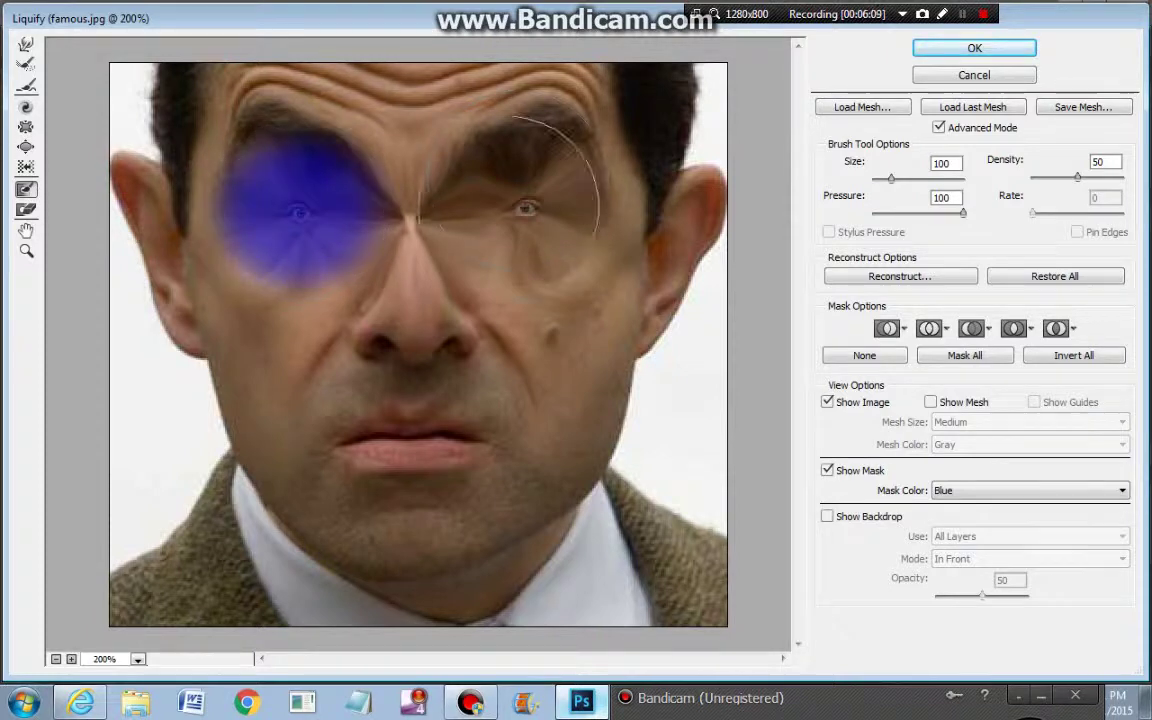
pyautogui.moveTo(530, 200); pyautogui.dragTo(525, 210)
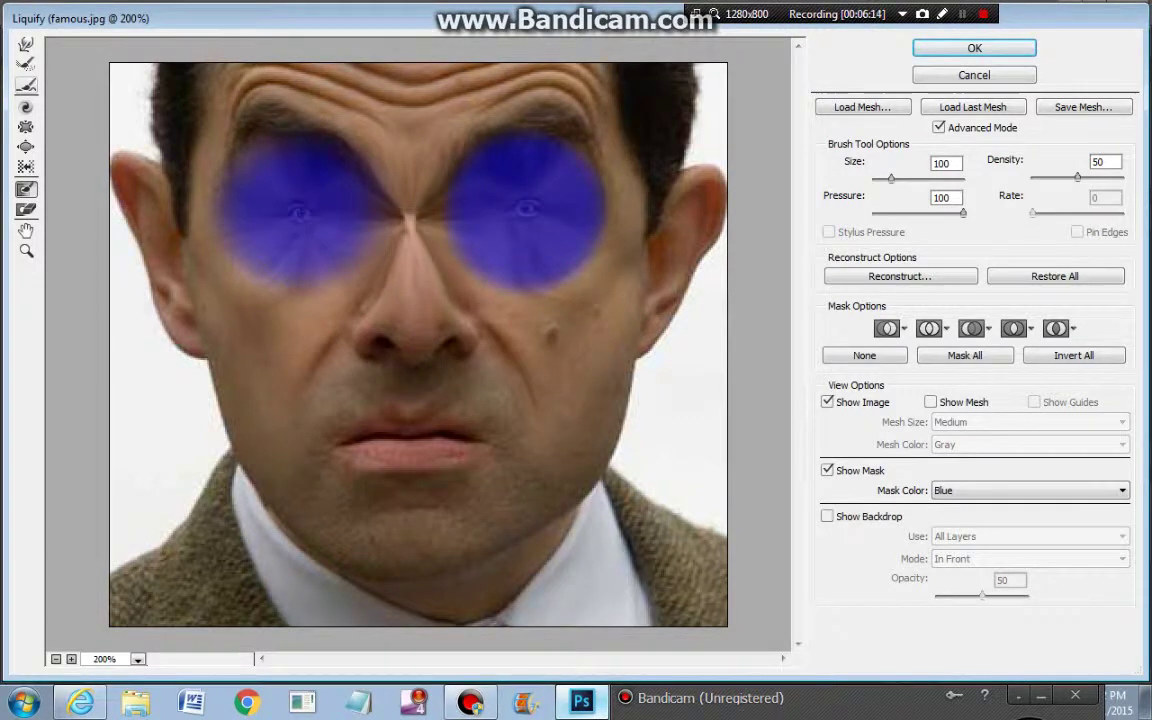
pyautogui.press('w')
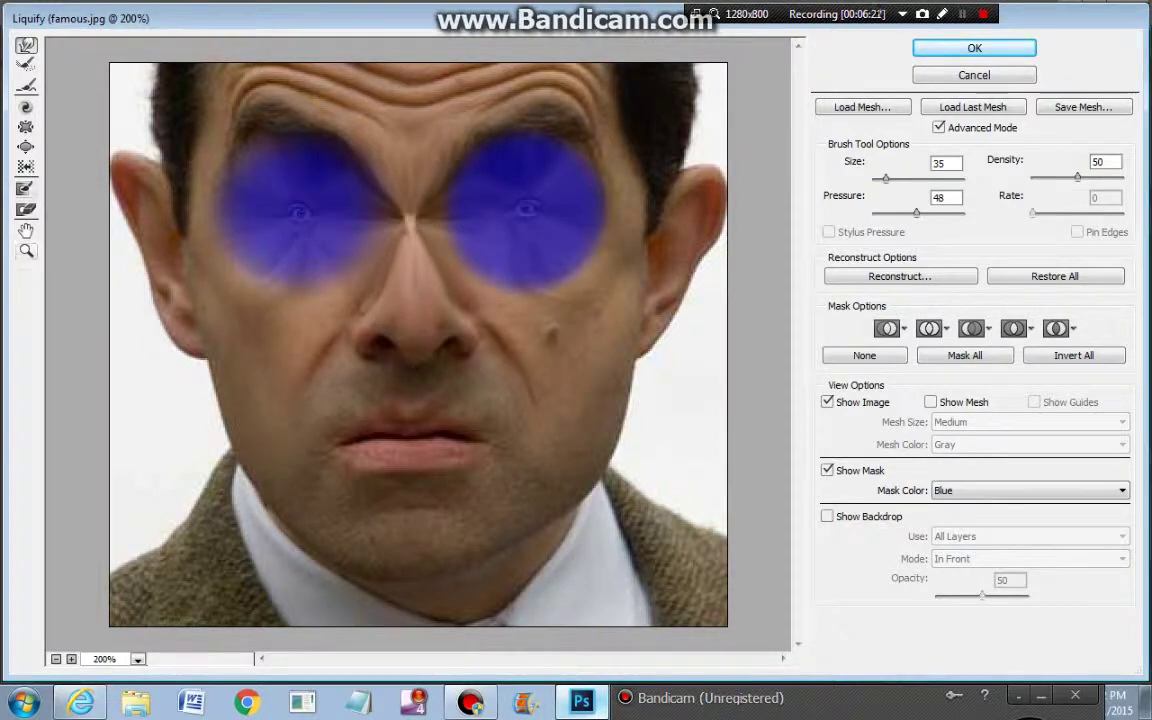
pyautogui.press('f')
pyautogui.moveTo(350, 183)
pyautogui.mouseDown()
pyautogui.moveTo(410, 215)
pyautogui.moveTo(386, 211)
pyautogui.moveTo(466, 207)
pyautogui.moveTo(347, 193)
pyautogui.moveTo(354, 180)
pyautogui.mouseUp()
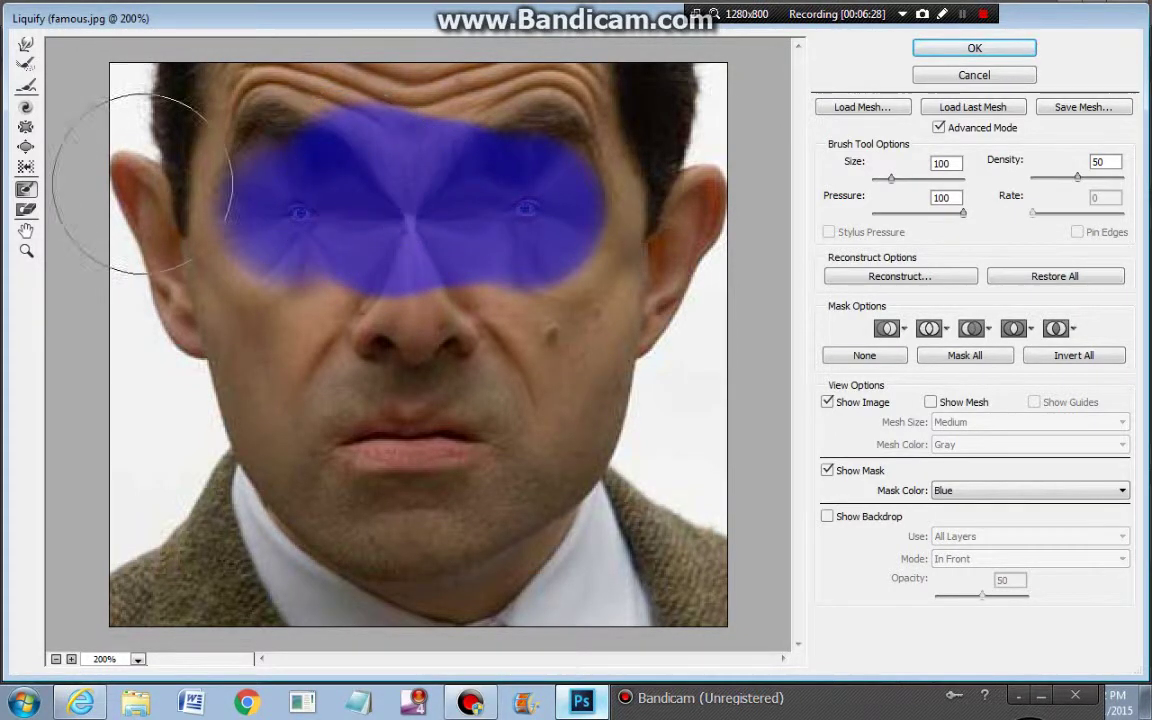
# Trim the mask's upper edge below the eyebrows and above the nose bridge with the Thaw Mask tool at brush size 28.
pyautogui.click(26, 209)
pyautogui.moveTo(250, 148)
pyautogui.mouseDown()
pyautogui.moveTo(315, 122)
pyautogui.moveTo(498, 133)
pyautogui.moveTo(558, 129)
pyautogui.mouseUp()
pyautogui.moveTo(335, 142); pyautogui.dragTo(398, 136)
pyautogui.click(405, 171)
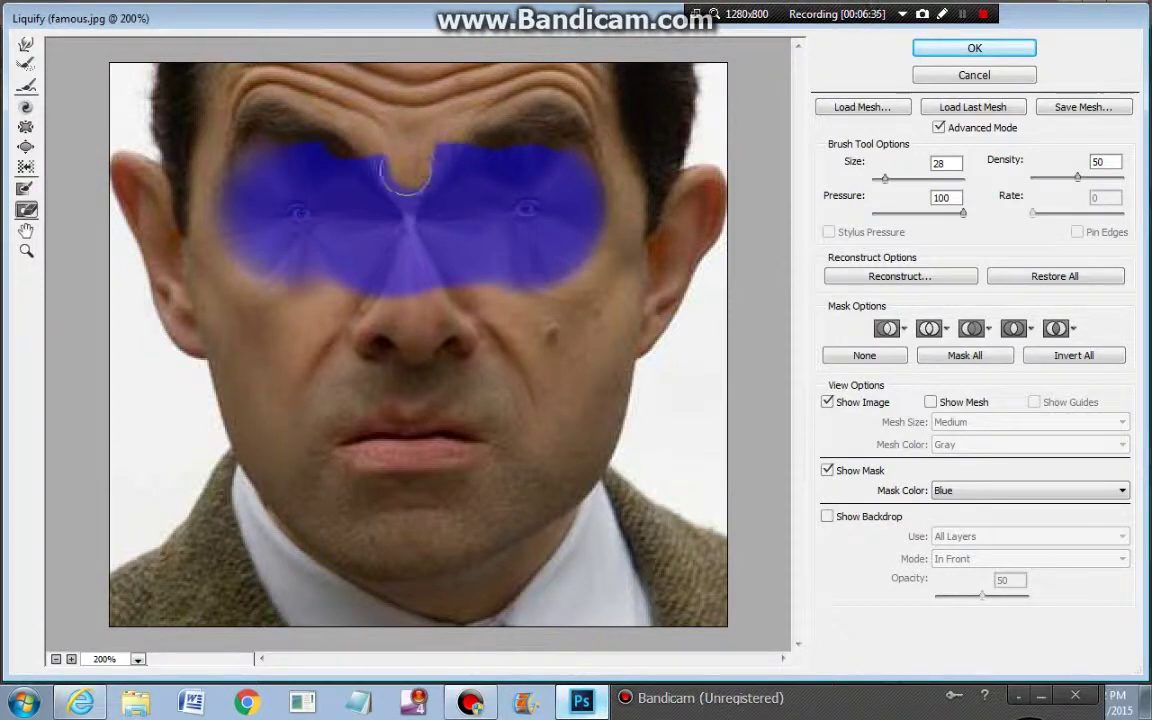
pyautogui.moveTo(408, 180)
pyautogui.mouseDown()
pyautogui.moveTo(371, 161)
pyautogui.moveTo(423, 183)
pyautogui.moveTo(463, 143)
pyautogui.mouseUp()
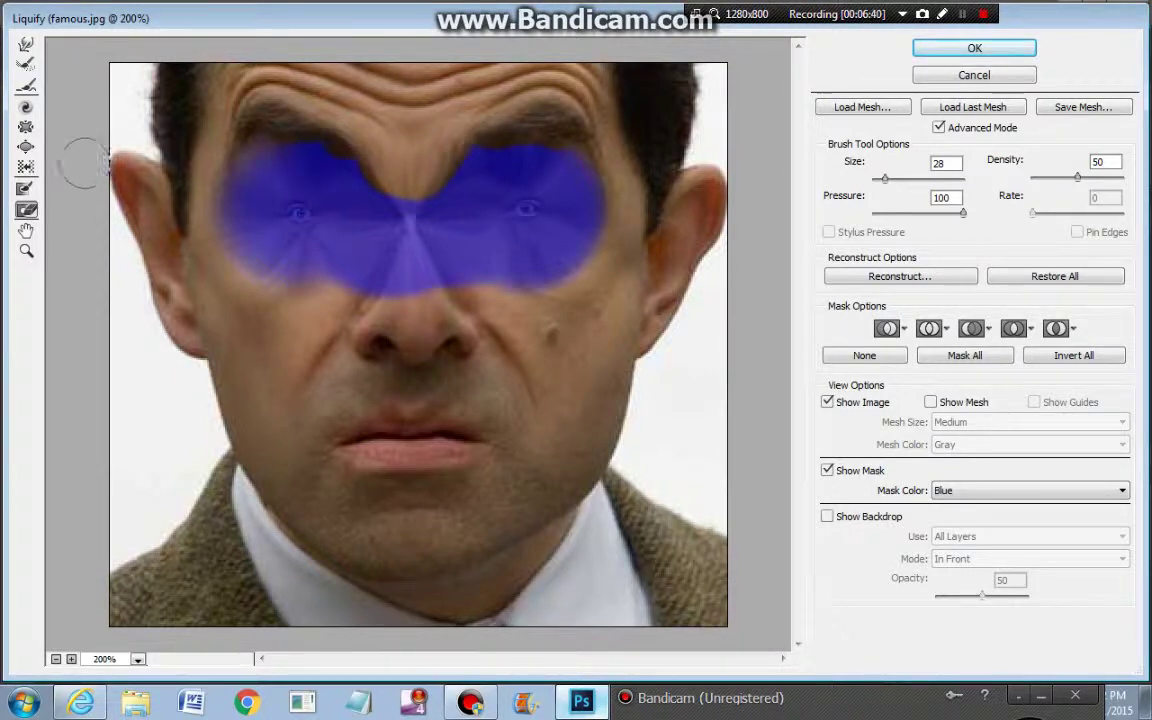
# Swell both eyebrows and the forehead and temples above the frozen eye area with the Bloat tool at brush size 91.
pyautogui.click(26, 147)
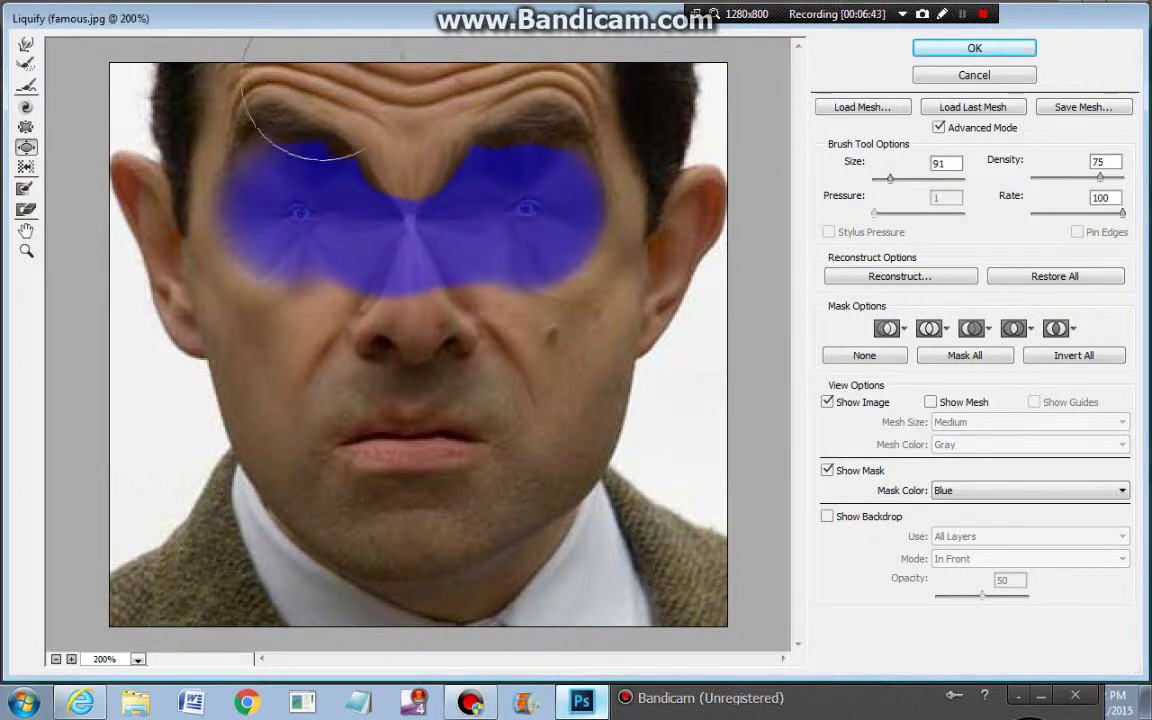
pyautogui.click(273, 121)
pyautogui.click(325, 128)
pyautogui.moveTo(398, 155)
pyautogui.mouseDown()
pyautogui.moveTo(280, 119)
pyautogui.moveTo(246, 129)
pyautogui.moveTo(217, 158)
pyautogui.moveTo(434, 140)
pyautogui.moveTo(524, 104)
pyautogui.moveTo(513, 122)
pyautogui.moveTo(567, 116)
pyautogui.moveTo(627, 176)
pyautogui.moveTo(610, 187)
pyautogui.moveTo(614, 258)
pyautogui.moveTo(642, 316)
pyautogui.mouseUp()
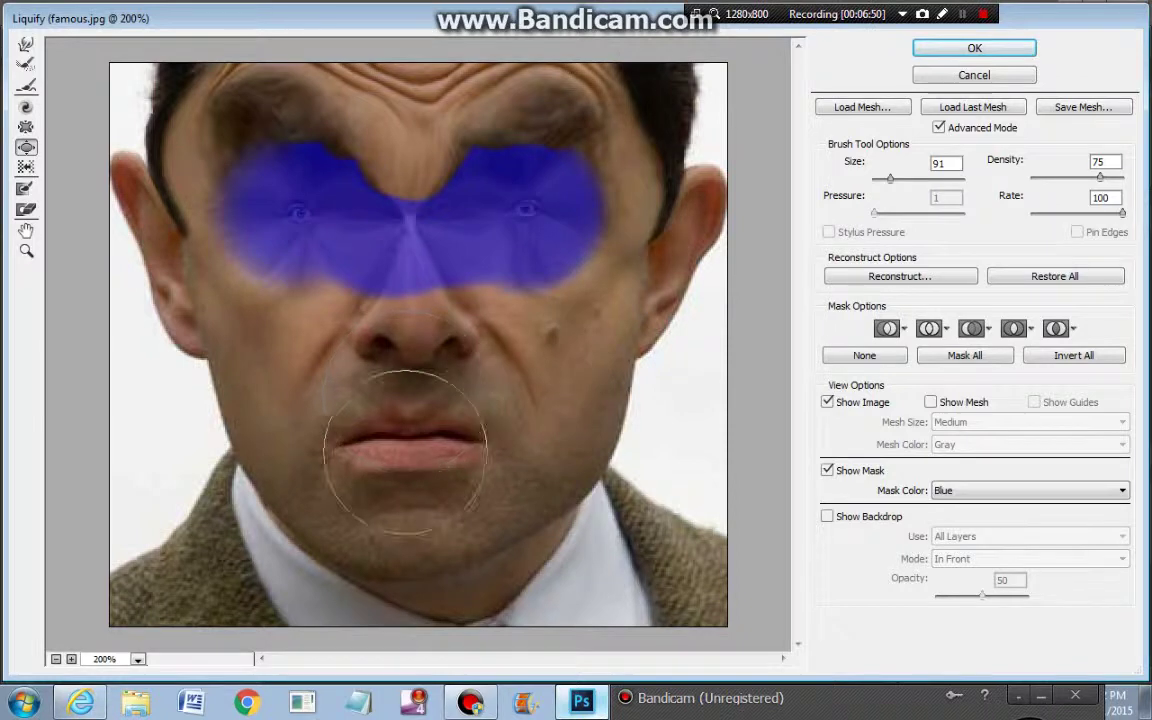
# Widen the chin, both sides of the jaw and the cheeks with the Bloat tool at brush size 91.
pyautogui.click(413, 553)
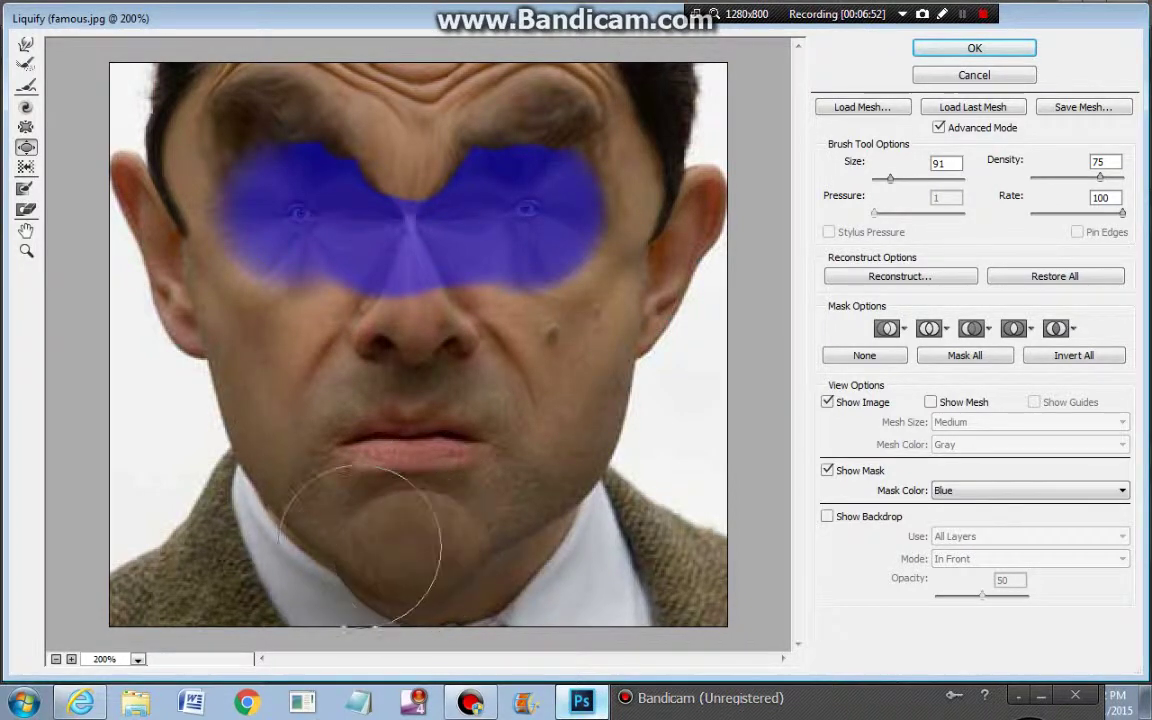
pyautogui.click(330, 540)
pyautogui.moveTo(498, 536)
pyautogui.mouseDown()
pyautogui.moveTo(514, 527)
pyautogui.moveTo(486, 501)
pyautogui.moveTo(478, 527)
pyautogui.moveTo(601, 453)
pyautogui.mouseUp()
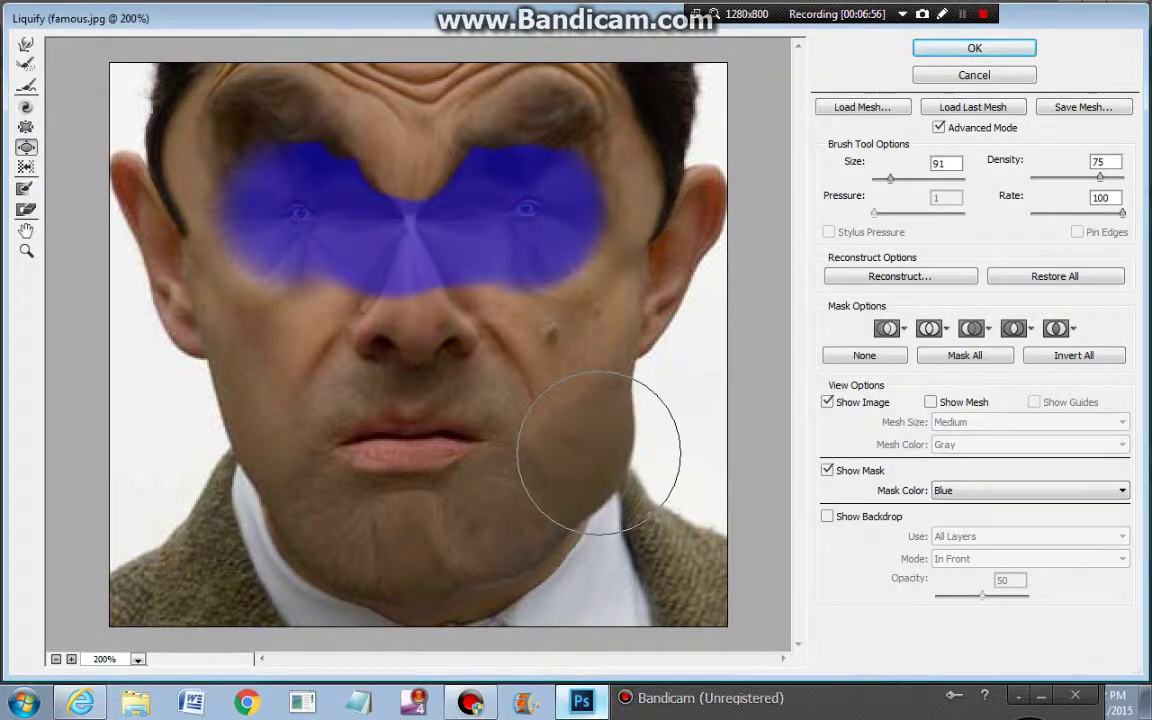
pyautogui.click(260, 429)
pyautogui.moveTo(278, 467)
pyautogui.mouseDown()
pyautogui.moveTo(397, 520)
pyautogui.moveTo(589, 512)
pyautogui.moveTo(553, 366)
pyautogui.moveTo(460, 388)
pyautogui.moveTo(187, 370)
pyautogui.moveTo(575, 330)
pyautogui.moveTo(560, 340)
pyautogui.moveTo(580, 320)
pyautogui.moveTo(672, 313)
pyautogui.moveTo(680, 190)
pyautogui.moveTo(712, 231)
pyautogui.moveTo(709, 202)
pyautogui.moveTo(674, 283)
pyautogui.mouseUp()
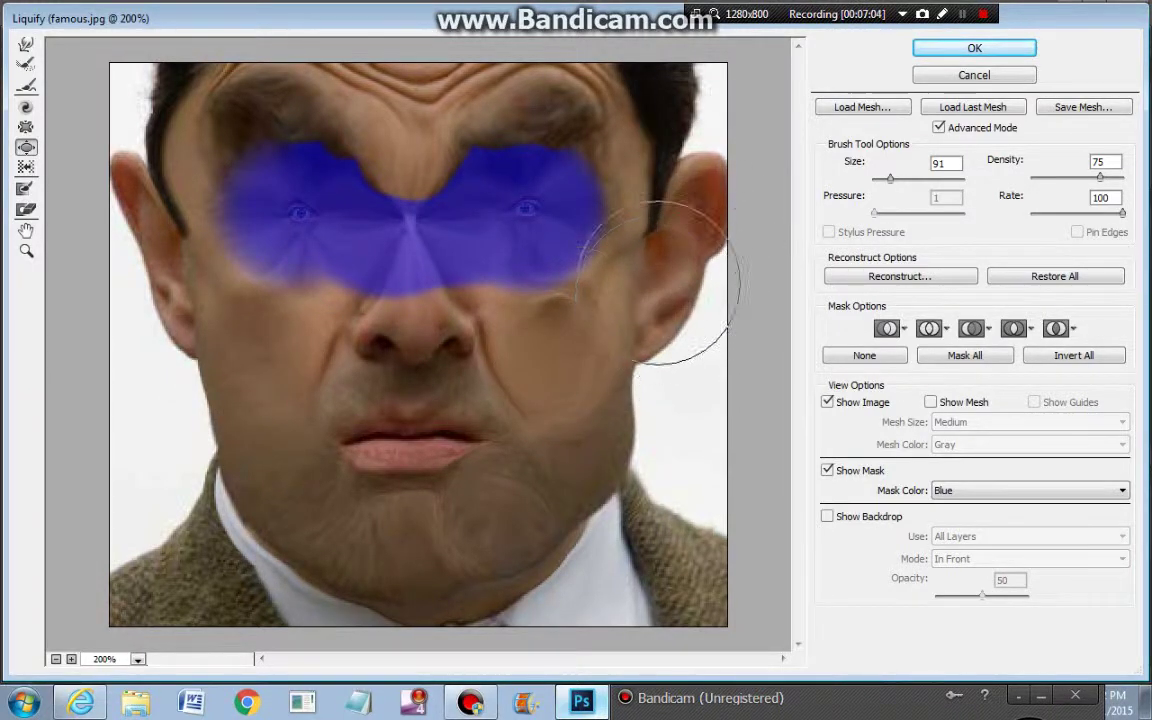
# Enlarge the ear beside the hairline and swell the forehead between the eyebrows with the Bloat tool at brush size 91.
pyautogui.click(134, 190)
pyautogui.click(172, 280)
pyautogui.moveTo(465, 415)
pyautogui.mouseDown()
pyautogui.moveTo(559, 468)
pyautogui.moveTo(644, 475)
pyautogui.moveTo(594, 507)
pyautogui.mouseUp()
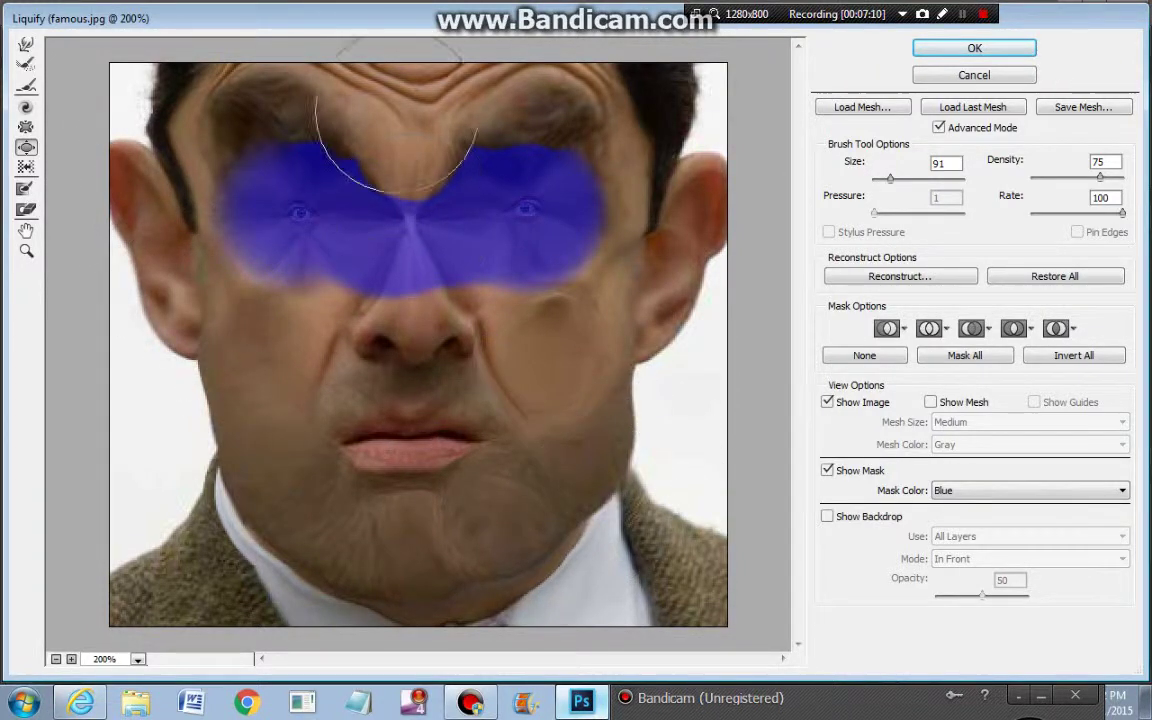
pyautogui.moveTo(413, 112)
pyautogui.mouseDown()
pyautogui.moveTo(417, 141)
pyautogui.moveTo(391, 116)
pyautogui.moveTo(411, 141)
pyautogui.moveTo(335, 185)
pyautogui.moveTo(450, 149)
pyautogui.moveTo(424, 161)
pyautogui.mouseUp()
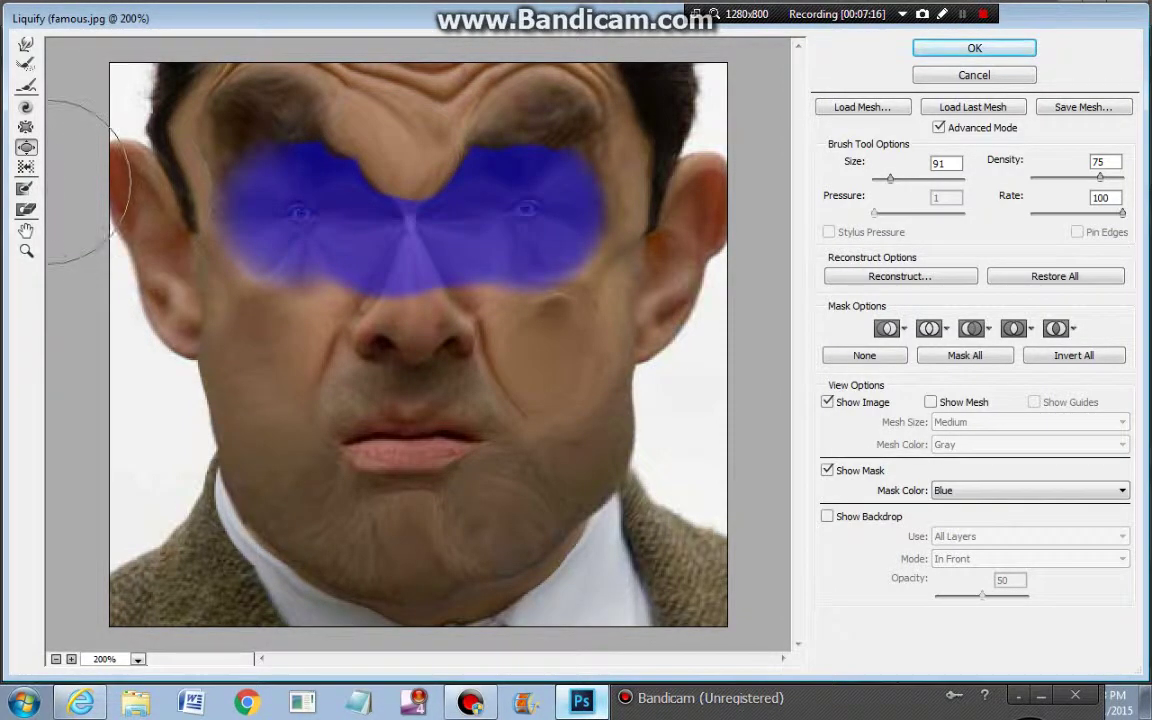
# Thaw the mask edge above the nose bridge at brush size 28, and restore the forehead and eyebrows with the Reconstruct tool at size 91.
pyautogui.press('w')
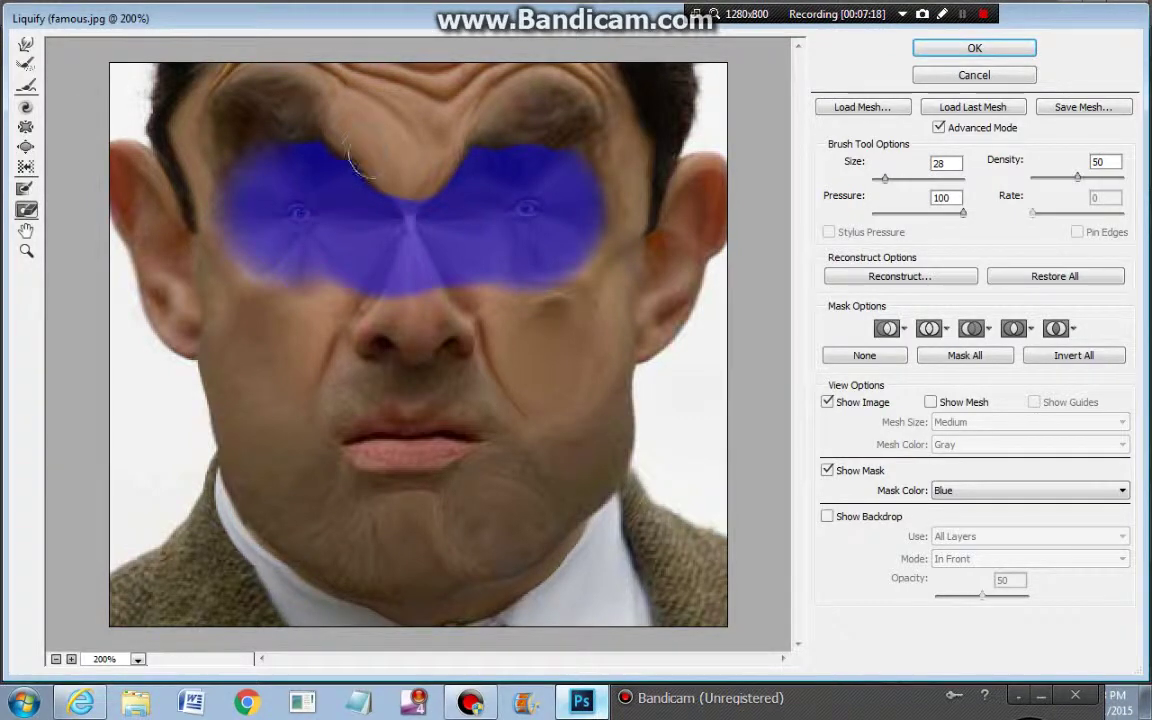
pyautogui.moveTo(372, 154); pyautogui.dragTo(415, 177)
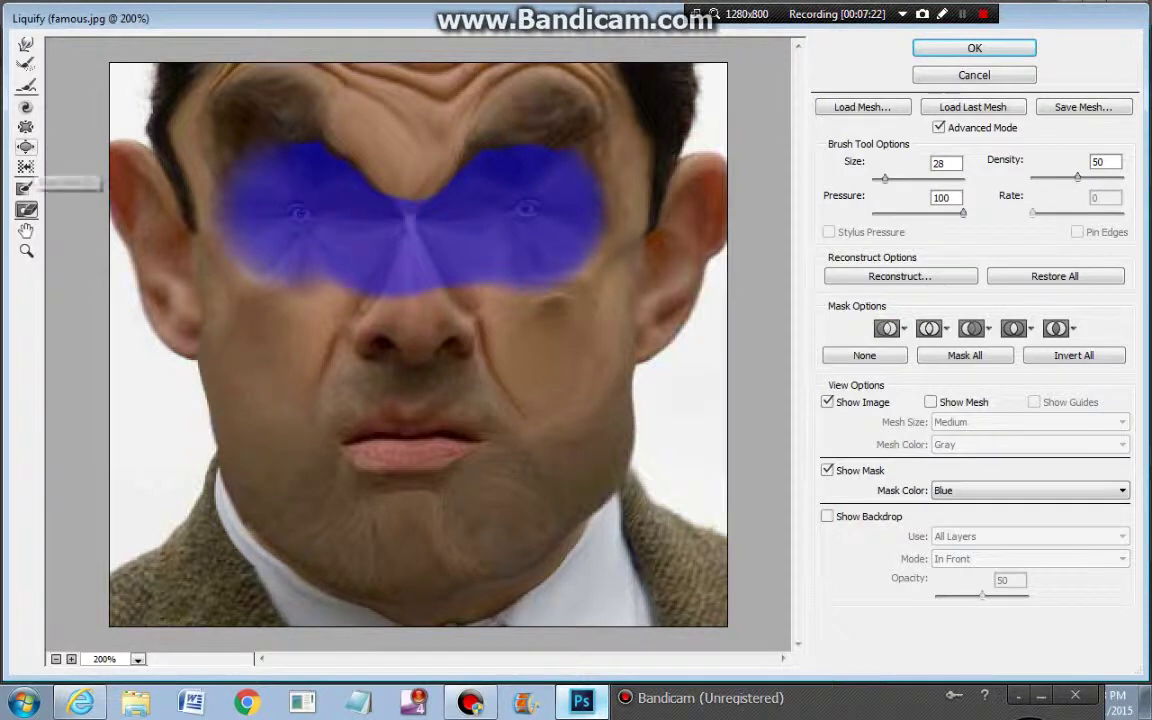
pyautogui.press('r')
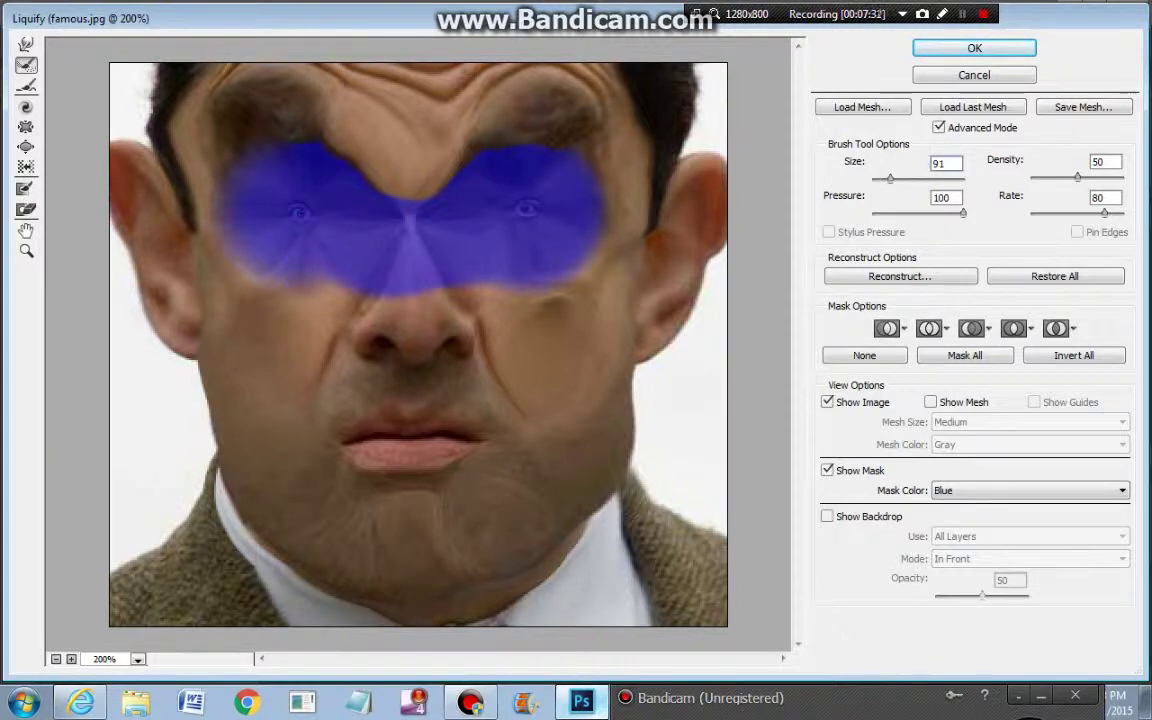
pyautogui.moveTo(386, 188)
pyautogui.mouseDown()
pyautogui.moveTo(365, 148)
pyautogui.moveTo(395, 137)
pyautogui.moveTo(360, 141)
pyautogui.moveTo(303, 123)
pyautogui.moveTo(238, 140)
pyautogui.moveTo(458, 134)
pyautogui.moveTo(514, 146)
pyautogui.moveTo(563, 115)
pyautogui.mouseUp()
# Cover the whole face, both ears and the forehead with the Freeze Mask tool at brush size 100.
pyautogui.click(26, 188)
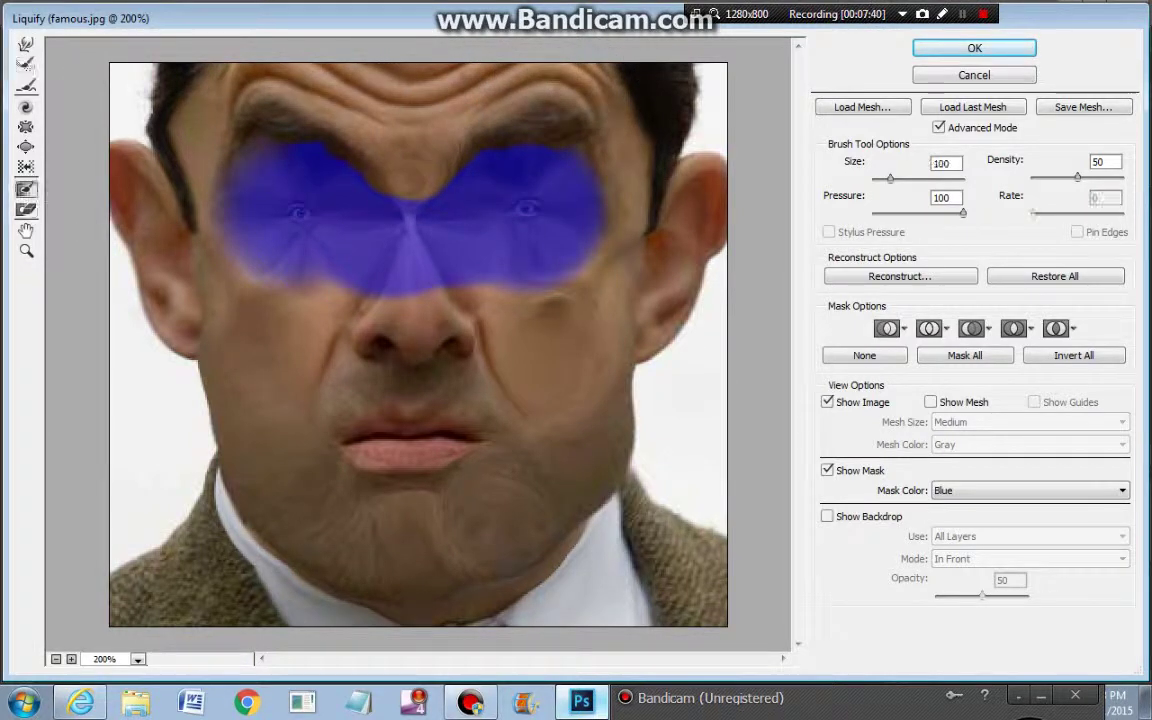
pyautogui.moveTo(175, 120)
pyautogui.mouseDown()
pyautogui.moveTo(205, 124)
pyautogui.moveTo(144, 147)
pyautogui.moveTo(149, 217)
pyautogui.moveTo(242, 350)
pyautogui.moveTo(305, 483)
pyautogui.moveTo(339, 517)
pyautogui.moveTo(391, 523)
pyautogui.moveTo(529, 485)
pyautogui.moveTo(570, 440)
pyautogui.moveTo(699, 208)
pyautogui.moveTo(505, 368)
pyautogui.moveTo(453, 394)
pyautogui.moveTo(378, 392)
pyautogui.moveTo(321, 332)
pyautogui.moveTo(320, 311)
pyautogui.moveTo(425, 313)
pyautogui.moveTo(573, 246)
pyautogui.moveTo(651, 180)
pyautogui.moveTo(667, 110)
pyautogui.moveTo(658, 162)
pyautogui.moveTo(533, 349)
pyautogui.moveTo(410, 289)
pyautogui.moveTo(295, 178)
pyautogui.moveTo(300, 152)
pyautogui.moveTo(515, 162)
pyautogui.moveTo(523, 148)
pyautogui.moveTo(581, 142)
pyautogui.mouseUp()
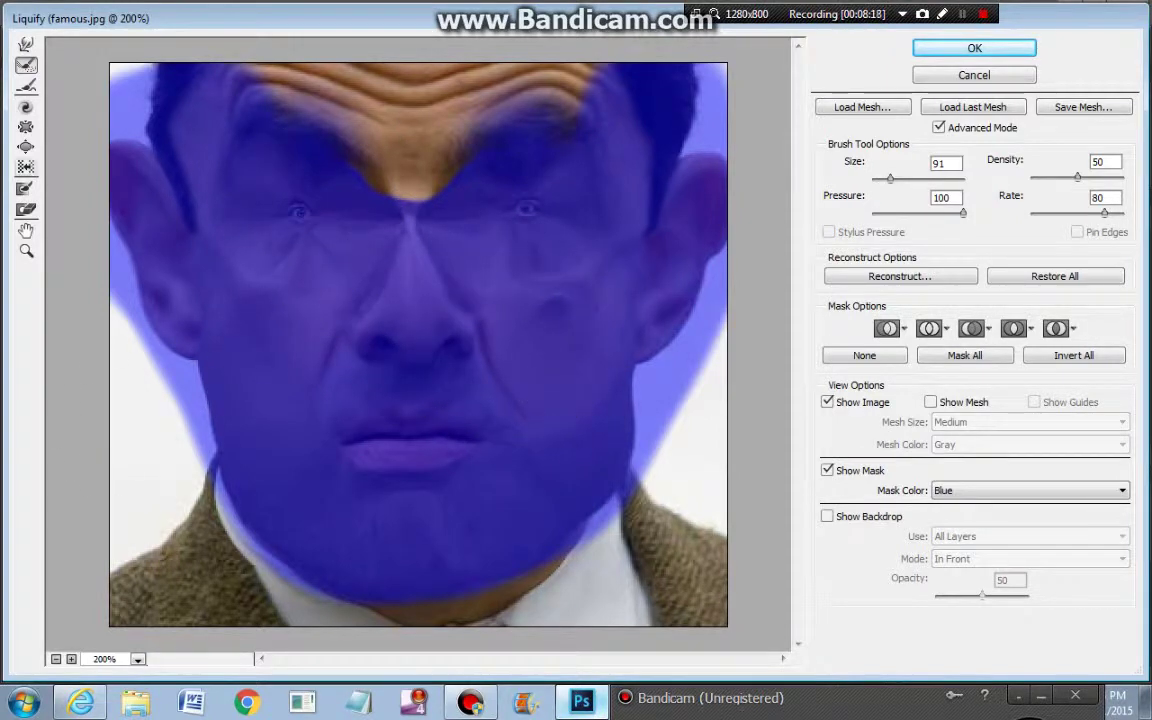
pyautogui.press('f')
pyautogui.moveTo(309, 77)
pyautogui.mouseDown()
pyautogui.moveTo(555, 112)
pyautogui.moveTo(383, 95)
pyautogui.moveTo(360, 172)
pyautogui.moveTo(458, 149)
pyautogui.mouseUp()
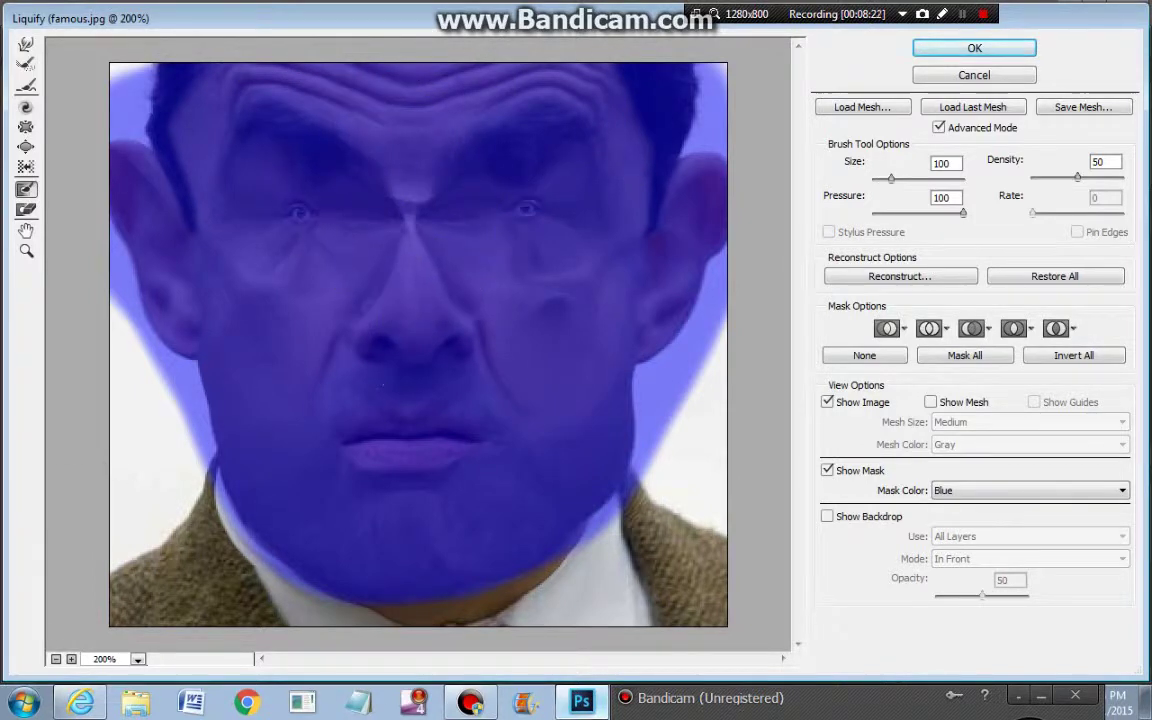
# Unmask the lips and the area around the mouth up to the nose with the Thaw Mask tool at brush size 28.
pyautogui.press('d')
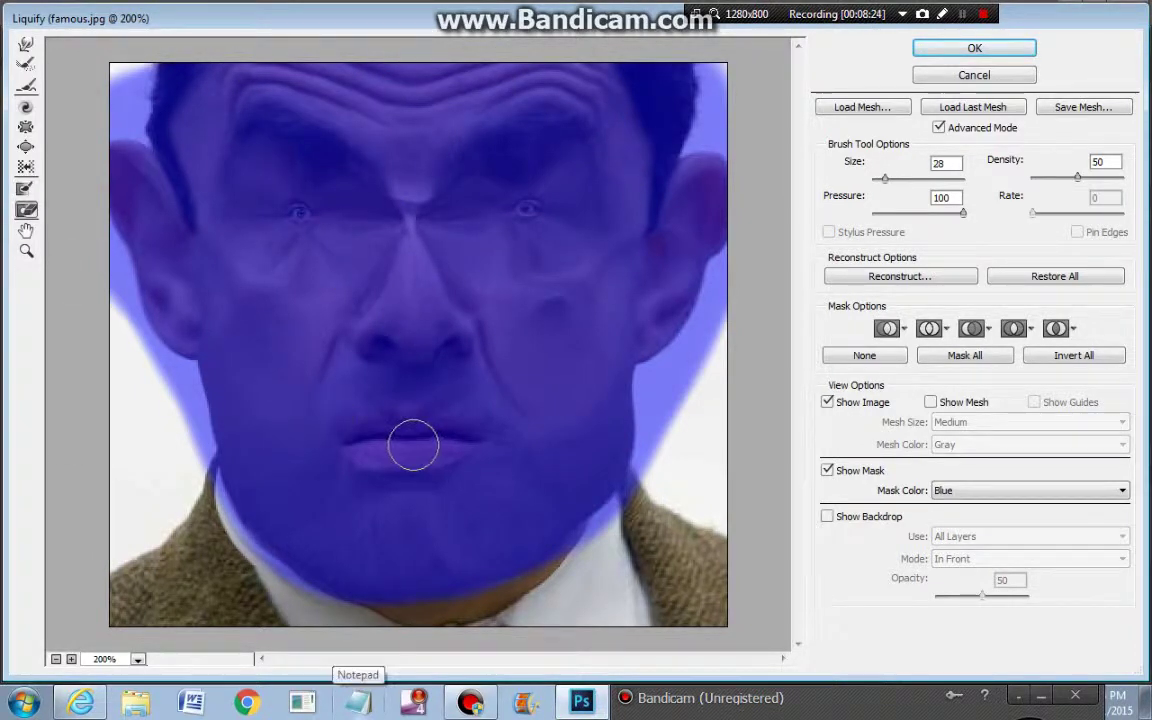
pyautogui.moveTo(417, 445)
pyautogui.mouseDown()
pyautogui.moveTo(339, 426)
pyautogui.moveTo(497, 426)
pyautogui.moveTo(363, 403)
pyautogui.moveTo(483, 412)
pyautogui.moveTo(485, 421)
pyautogui.moveTo(338, 391)
pyautogui.moveTo(388, 448)
pyautogui.moveTo(434, 463)
pyautogui.moveTo(496, 453)
pyautogui.mouseUp()
pyautogui.moveTo(400, 472)
pyautogui.mouseDown()
pyautogui.moveTo(356, 471)
pyautogui.moveTo(348, 433)
pyautogui.moveTo(336, 441)
pyautogui.moveTo(345, 459)
pyautogui.moveTo(393, 455)
pyautogui.mouseUp()
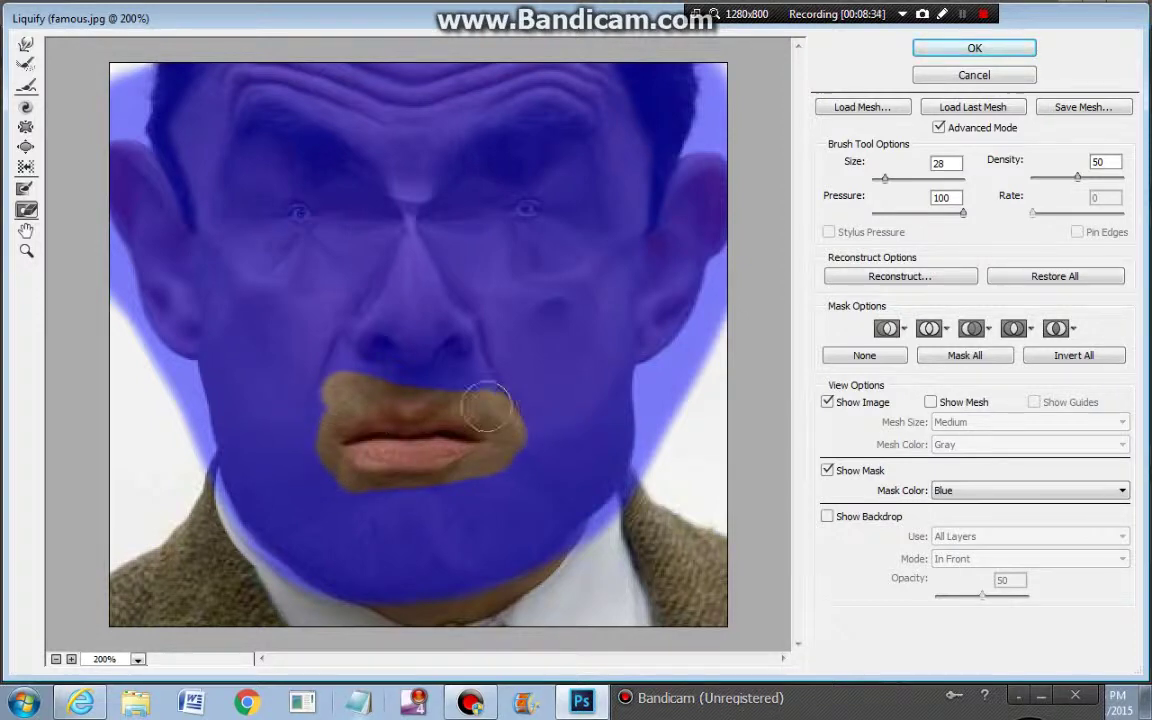
pyautogui.moveTo(420, 392)
pyautogui.mouseDown()
pyautogui.moveTo(367, 376)
pyautogui.moveTo(473, 370)
pyautogui.moveTo(518, 420)
pyautogui.moveTo(441, 426)
pyautogui.moveTo(341, 378)
pyautogui.mouseUp()
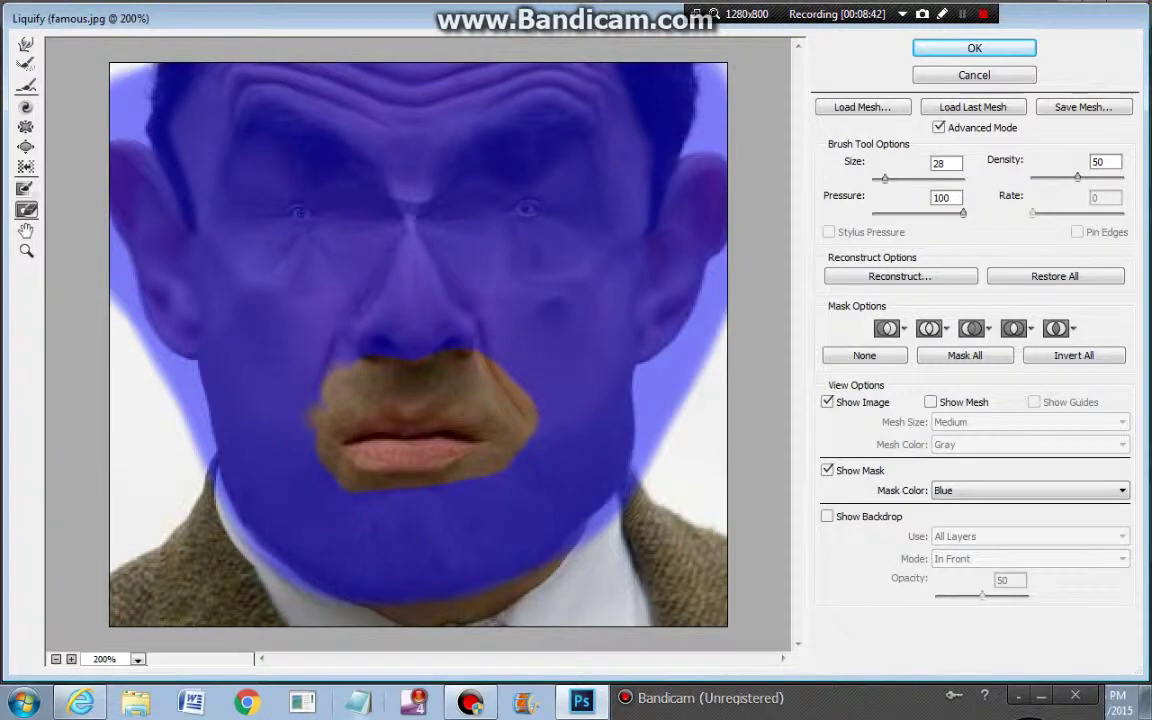
# Freeze a spot on the mouth's centre at brush size 100, and thaw it again down to below the lower lip at size 28.
pyautogui.click(26, 188)
pyautogui.click(416, 430)
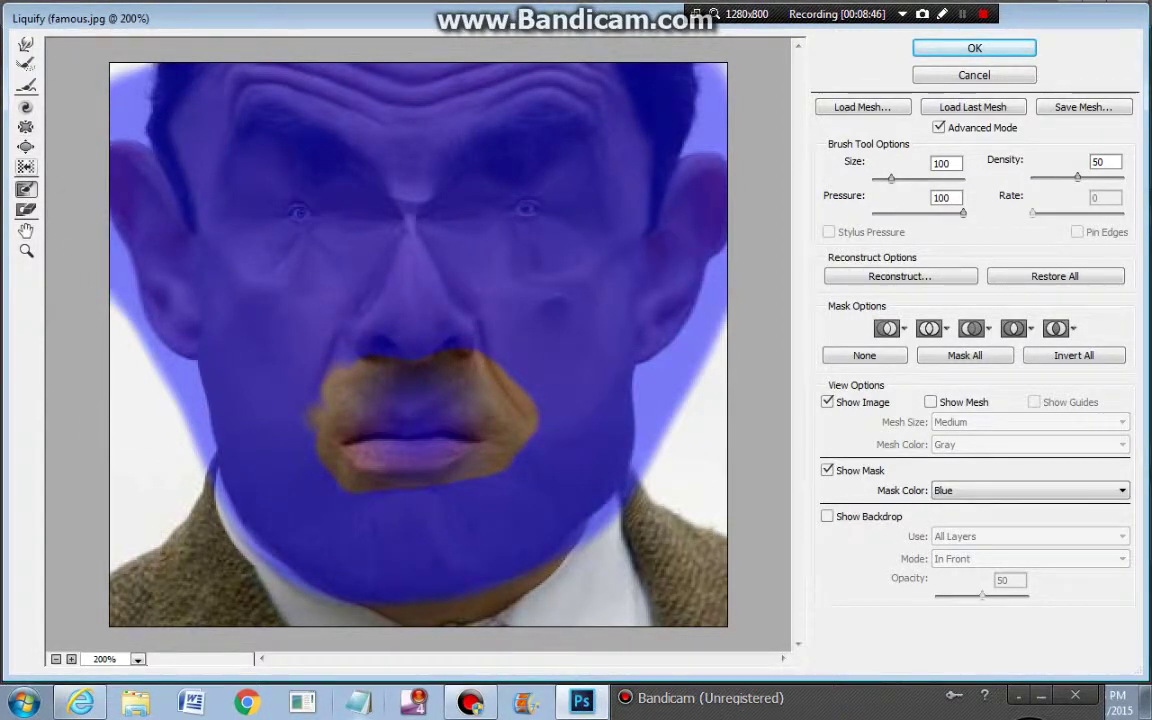
pyautogui.press('d')
pyautogui.moveTo(442, 419)
pyautogui.mouseDown()
pyautogui.moveTo(364, 426)
pyautogui.moveTo(415, 410)
pyautogui.moveTo(371, 406)
pyautogui.moveTo(444, 393)
pyautogui.moveTo(461, 446)
pyautogui.moveTo(358, 460)
pyautogui.moveTo(488, 437)
pyautogui.mouseUp()
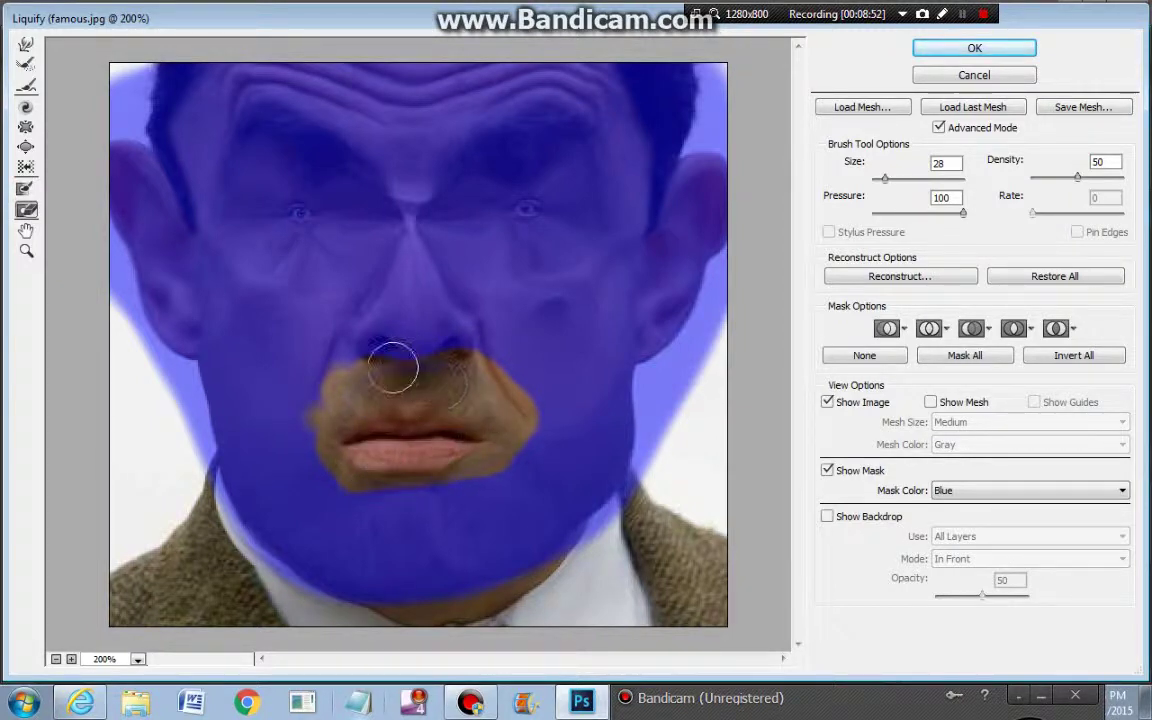
pyautogui.moveTo(392, 367); pyautogui.dragTo(377, 389)
pyautogui.moveTo(365, 478)
pyautogui.mouseDown()
pyautogui.moveTo(403, 484)
pyautogui.moveTo(375, 440)
pyautogui.mouseUp()
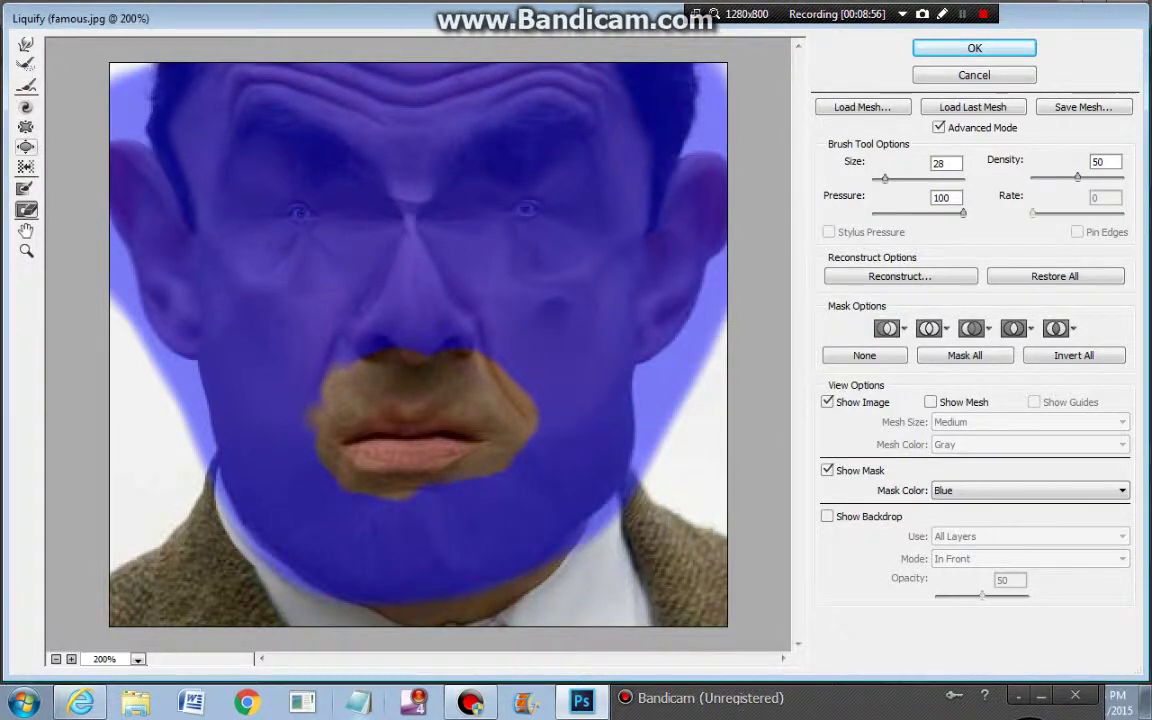
# Swell the unmasked mouth with the Bloat tool at brush size 91, and restore its shape with the Reconstruct tool.
pyautogui.press('b')
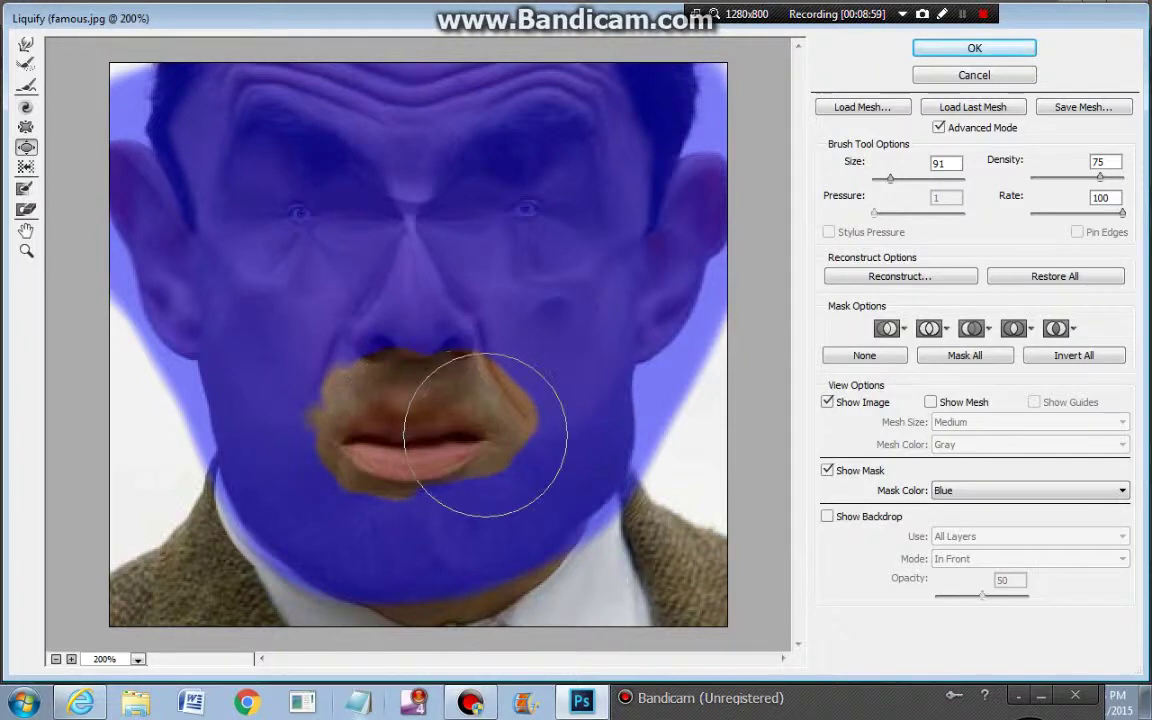
pyautogui.click(432, 400)
pyautogui.click(322, 408)
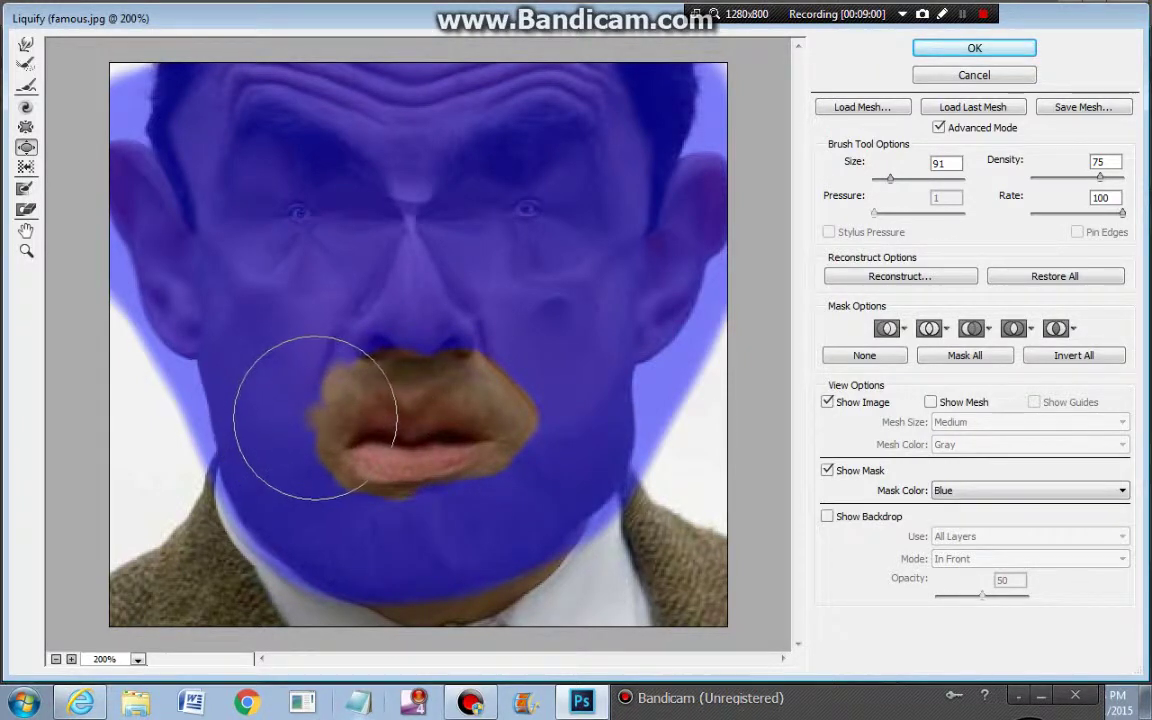
pyautogui.moveTo(315, 418)
pyautogui.mouseDown()
pyautogui.moveTo(336, 460)
pyautogui.moveTo(393, 478)
pyautogui.moveTo(479, 457)
pyautogui.moveTo(435, 434)
pyautogui.moveTo(387, 442)
pyautogui.moveTo(471, 436)
pyautogui.moveTo(468, 408)
pyautogui.moveTo(394, 390)
pyautogui.mouseUp()
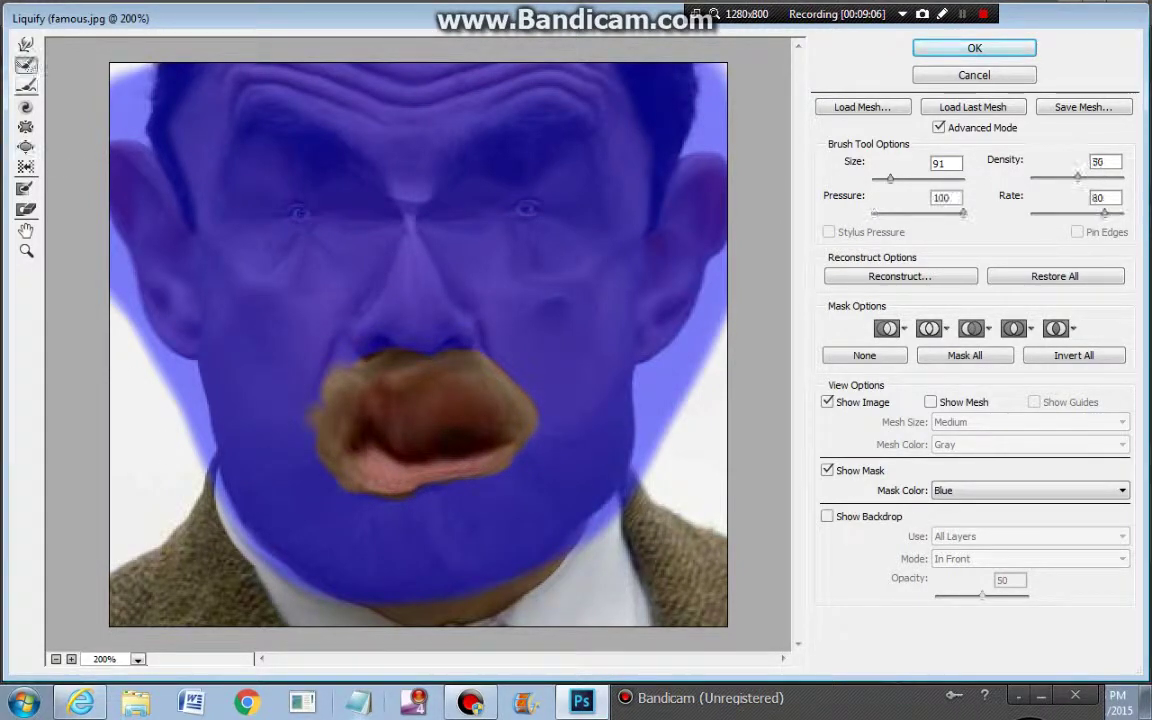
pyautogui.click(26, 64)
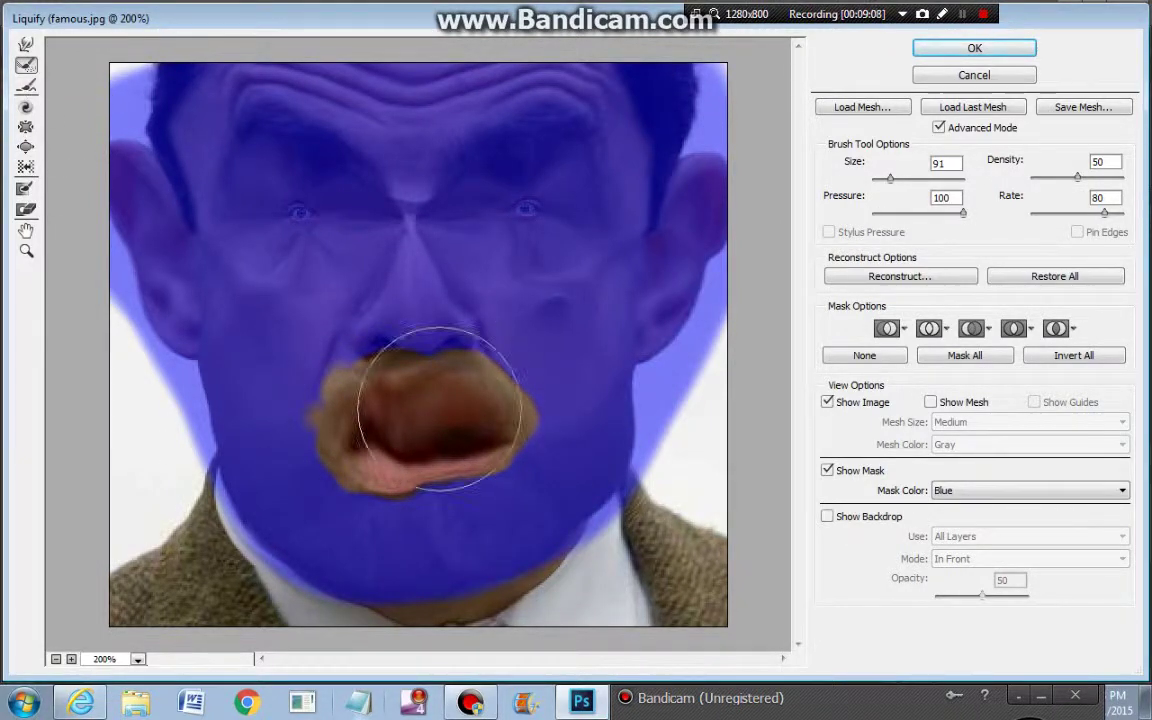
pyautogui.moveTo(424, 411)
pyautogui.mouseDown()
pyautogui.moveTo(381, 443)
pyautogui.moveTo(460, 453)
pyautogui.moveTo(485, 435)
pyautogui.moveTo(469, 413)
pyautogui.moveTo(365, 393)
pyautogui.mouseUp()
# Clear the entire mask with the Thaw Mask tool, enlarging the brush to 15000, and apply the Liquify filter.
pyautogui.press('d')
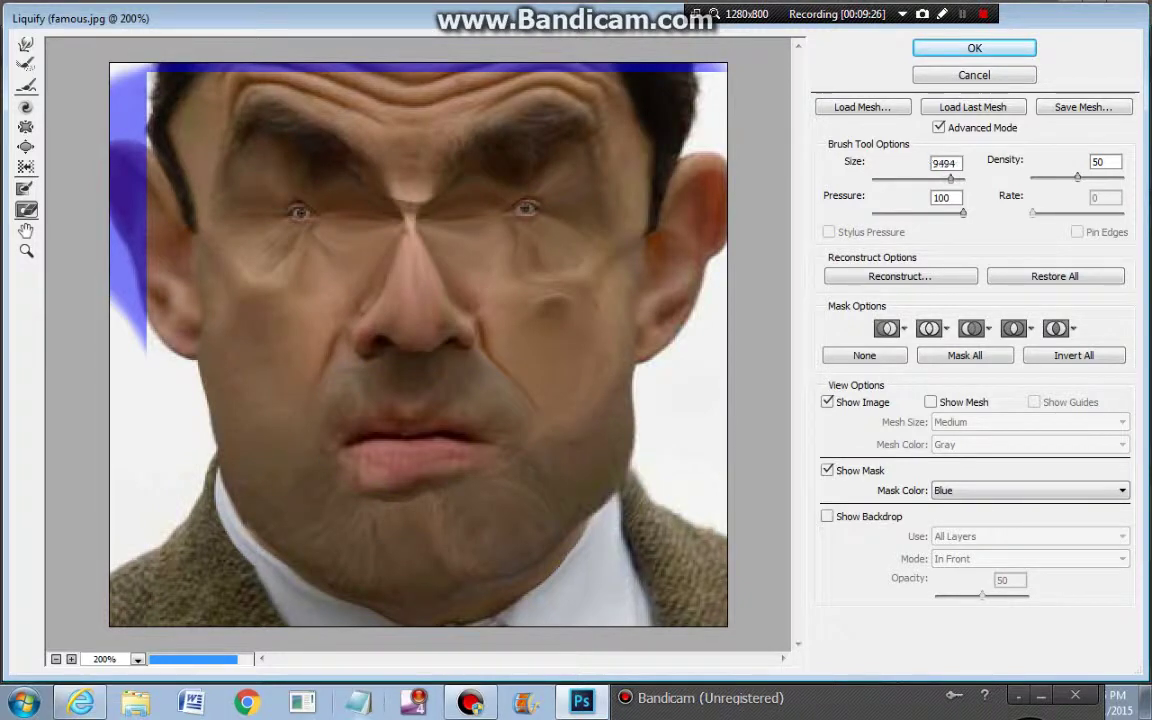
pyautogui.press(']')
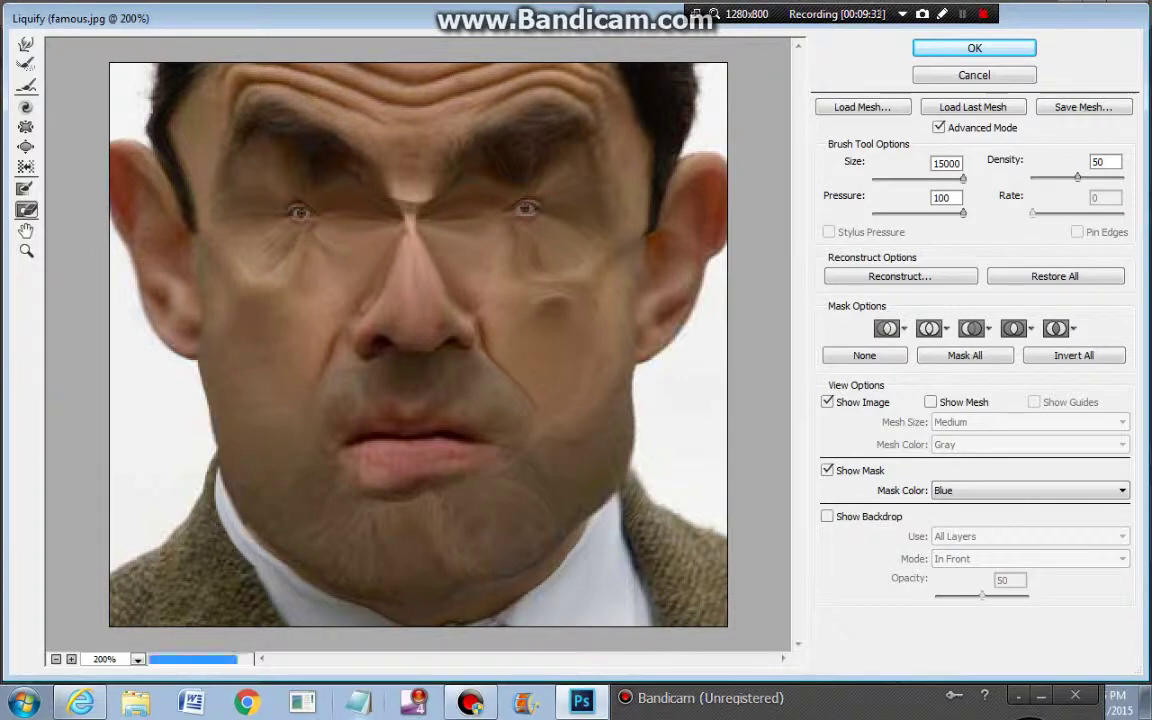
pyautogui.press('Return')
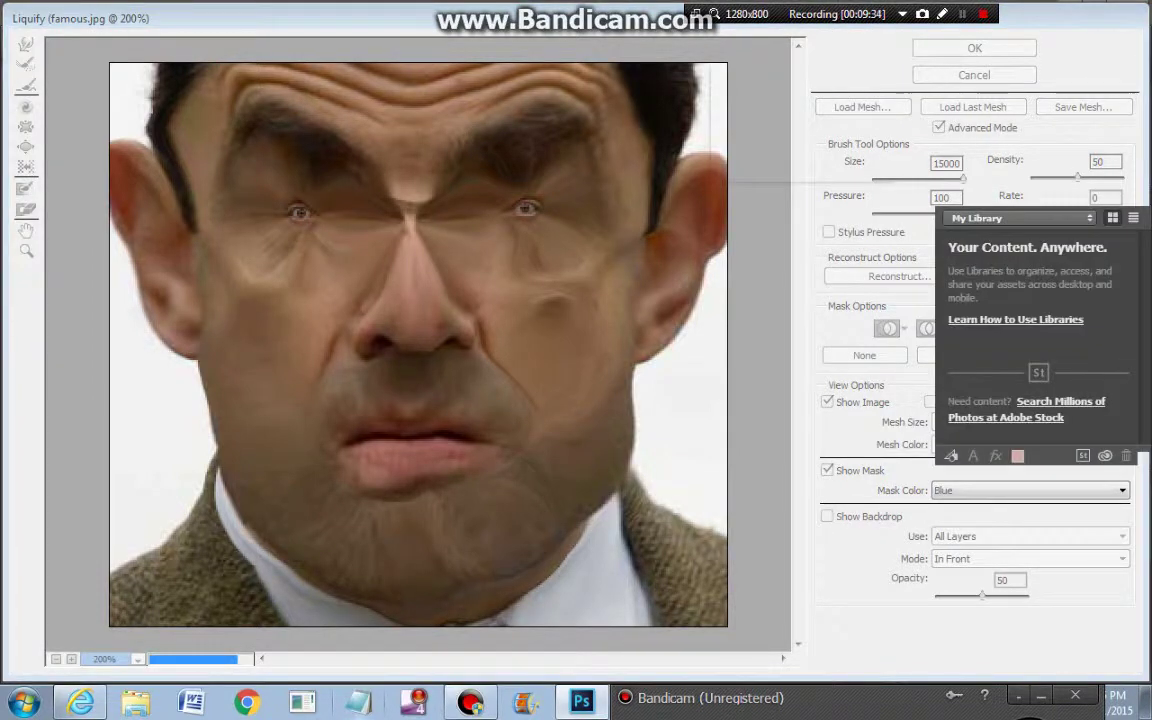